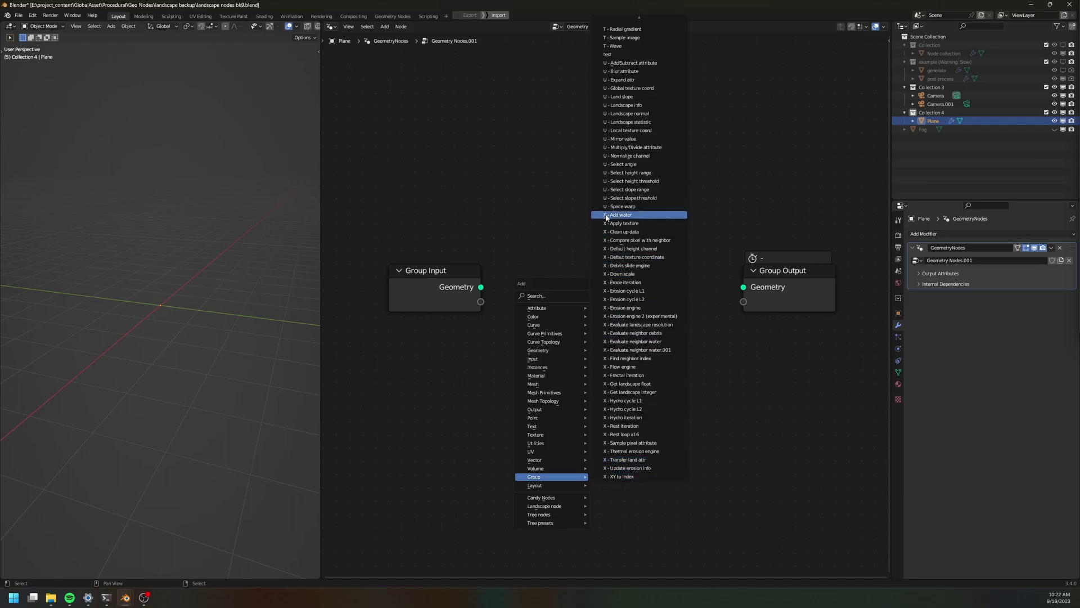
scroll(624, 39, up, 1)
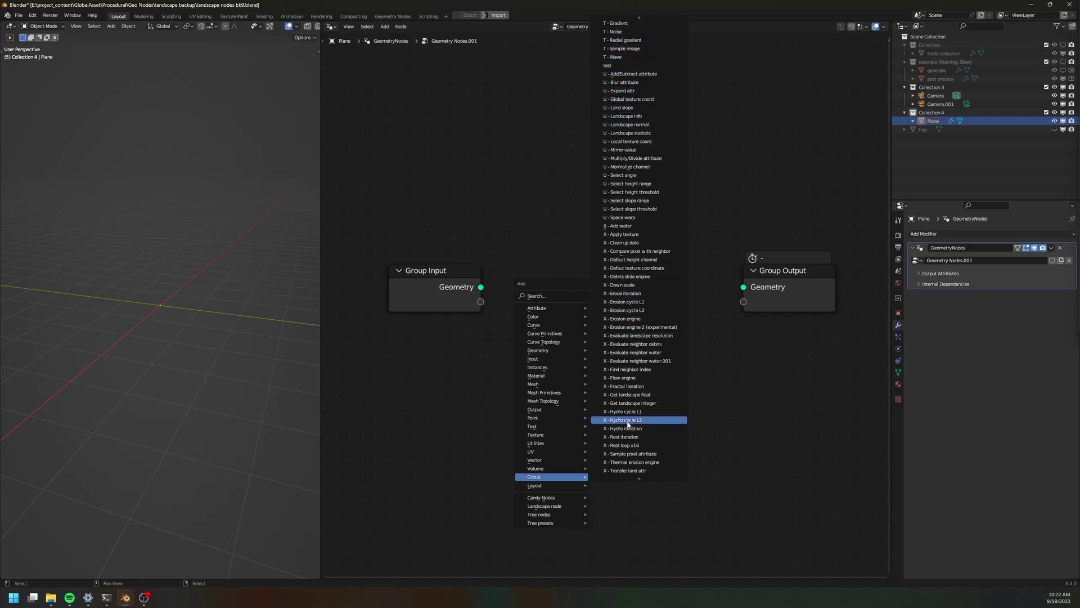
scroll(661, 42, up, 5)
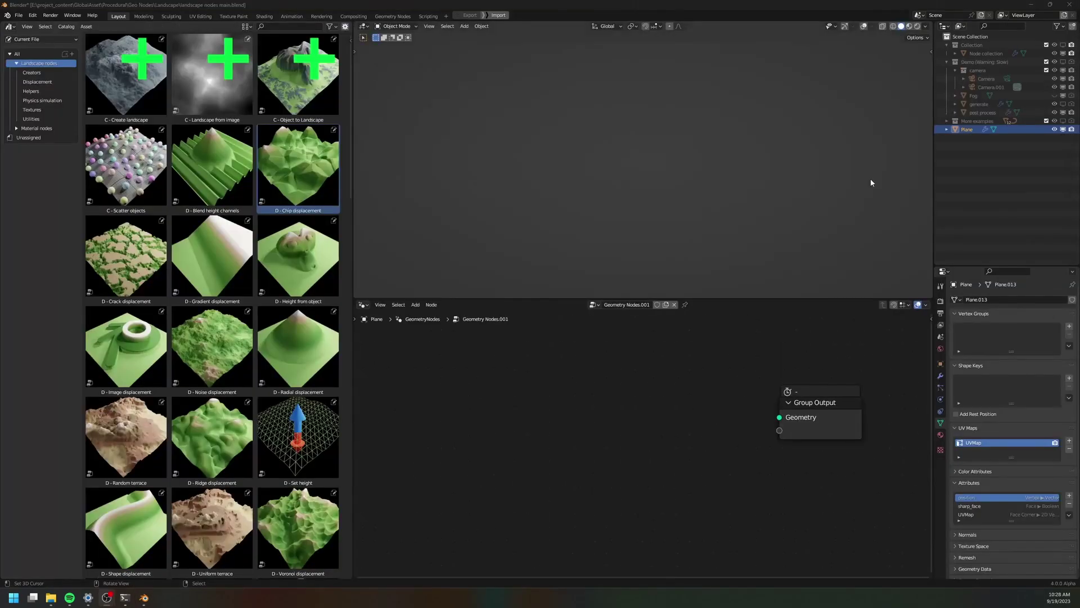
Chain Create landscape, Chip and Noise displacement nodes, set Noise Detail to 4, and preview rendered
drag(164, 119, 490, 405)
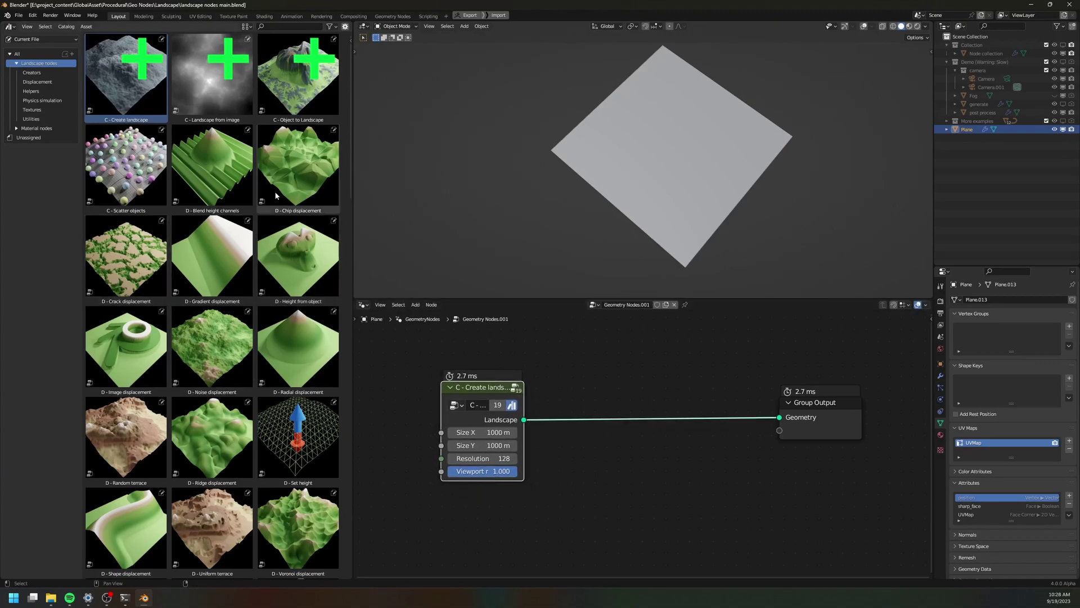
drag(299, 165, 578, 406)
drag(211, 346, 717, 397)
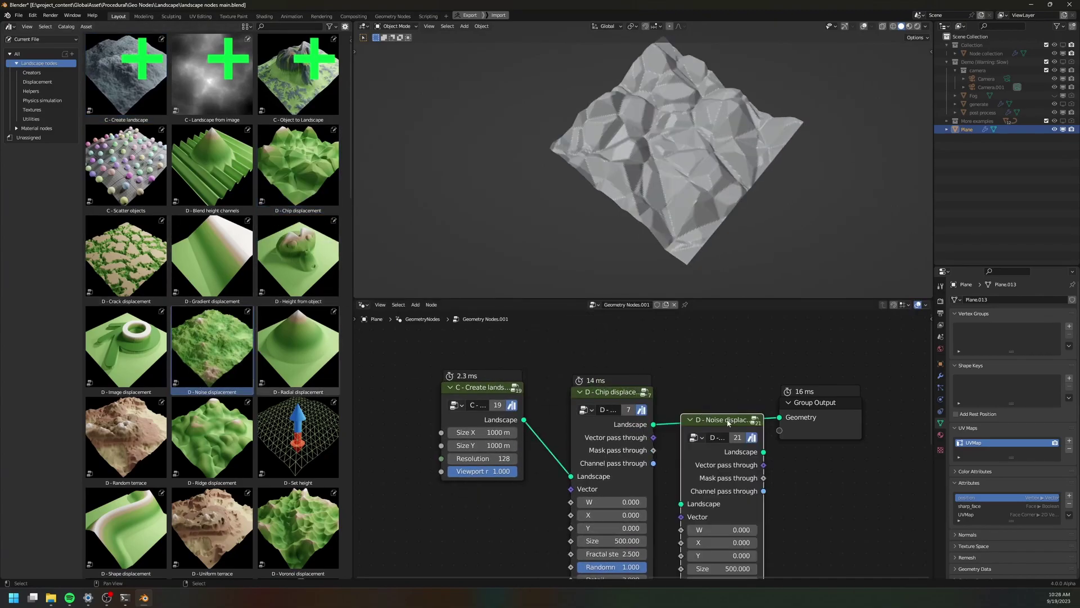
middle_drag(706, 414, 691, 309)
drag(642, 465, 648, 481)
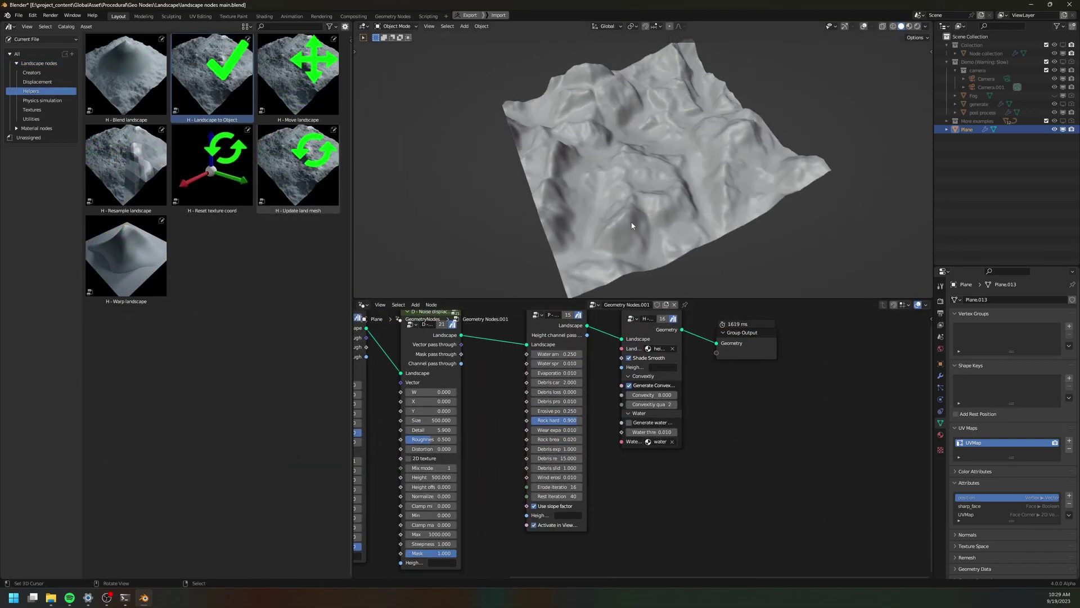
key(z)
click(653, 192)
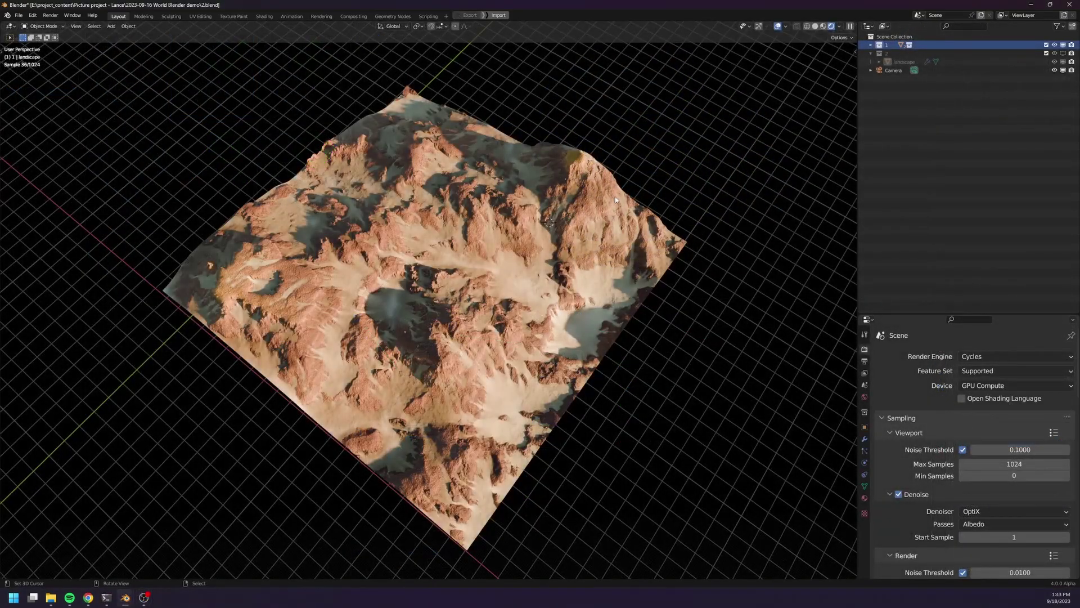
key(ctrl)
mouse_move(592, 182)
middle_down()
mouse_move(630, 178)
mouse_move(564, 214)
mouse_move(549, 240)
middle_up()
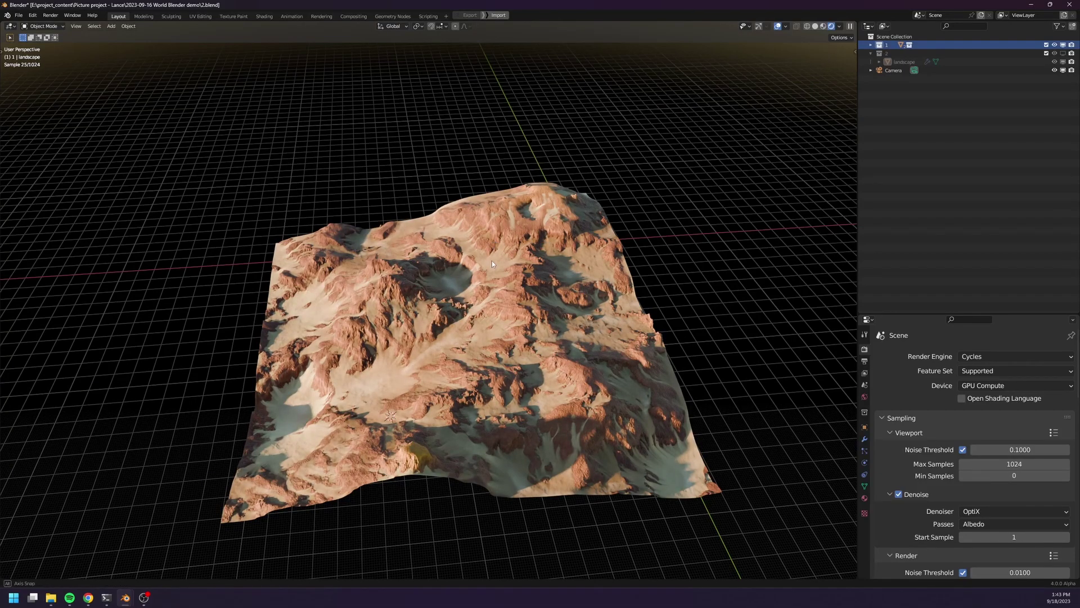
mouse_move(497, 248)
middle_down()
mouse_move(603, 284)
mouse_move(594, 278)
middle_up()
key(KP_0)
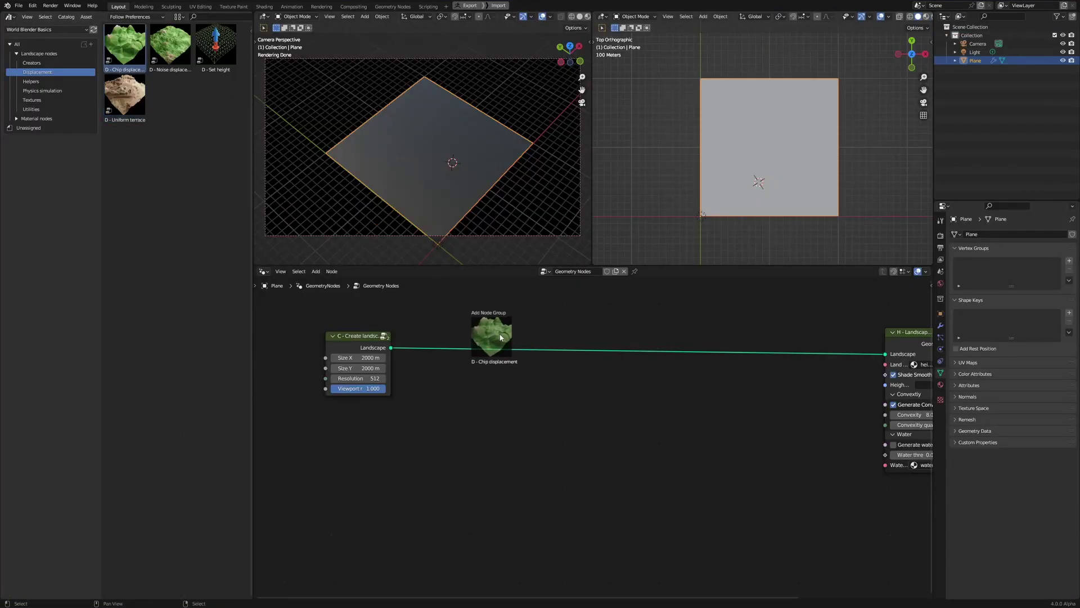
Add Chip and Noise displacement nodes; set Chip Size to 1200 and Detail to 6
drag(124, 46, 491, 333)
drag(170, 47, 657, 355)
double_click(491, 432)
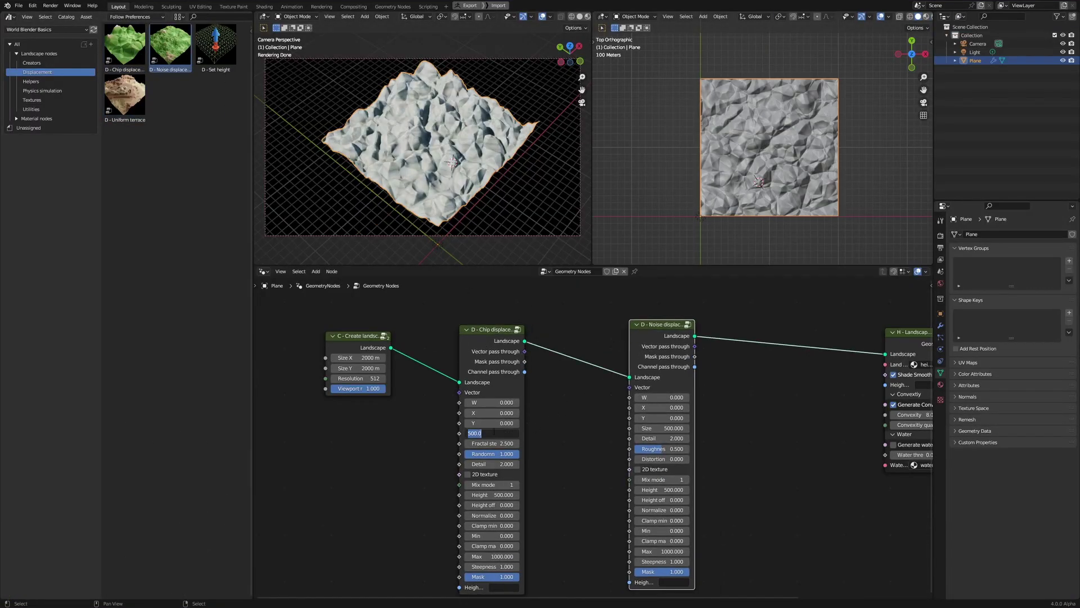
text(1200)
key(Return)
double_click(492, 463)
key(Return)
text(6.000)
double_click(493, 495)
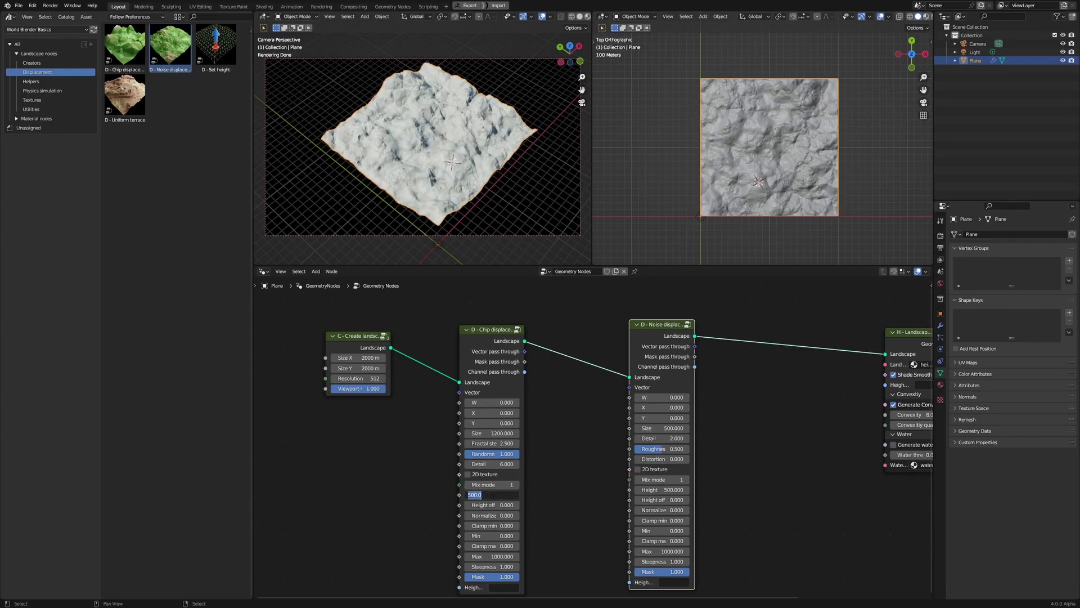
text(800)
Set Chip displacement Height to 800 and offsets W 1000, X 200, Y 500
key(Return)
double_click(492, 402)
text(1000)
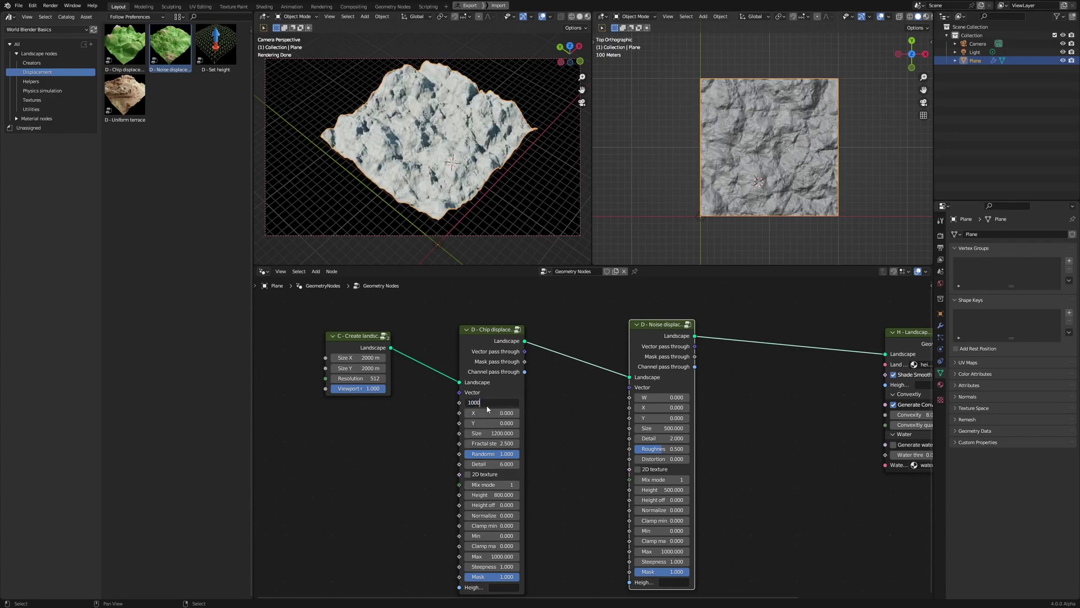
key(Tab)
text(200)
key(Tab)
text(5)
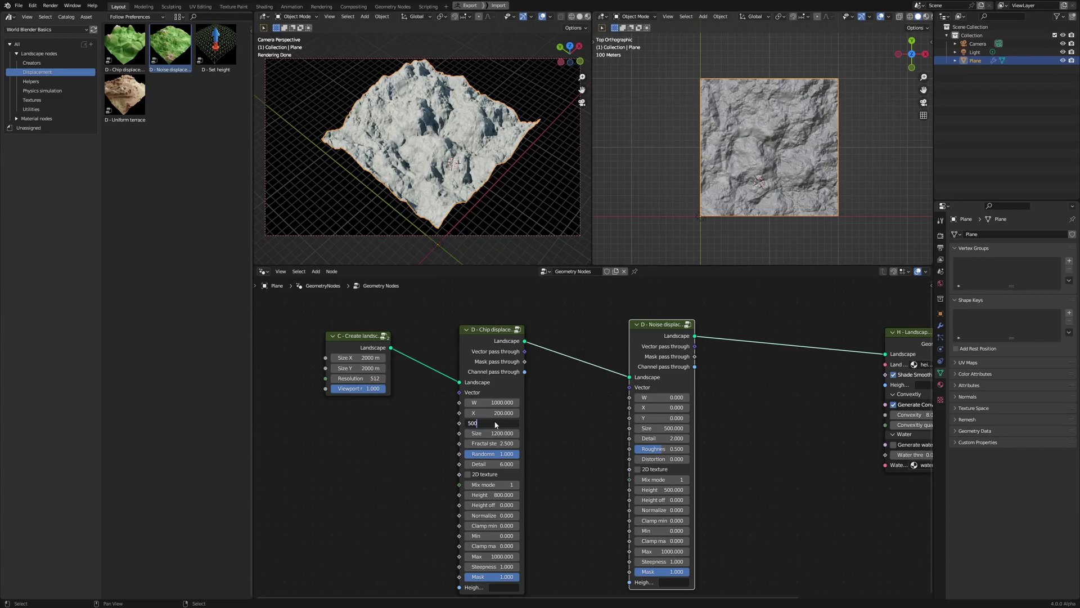
key(Return)
Adjust the Noise displacement W value and add a Uniform terrace node to the tree
middle_drag(620, 397, 606, 392)
double_click(606, 392)
text(-200.000)
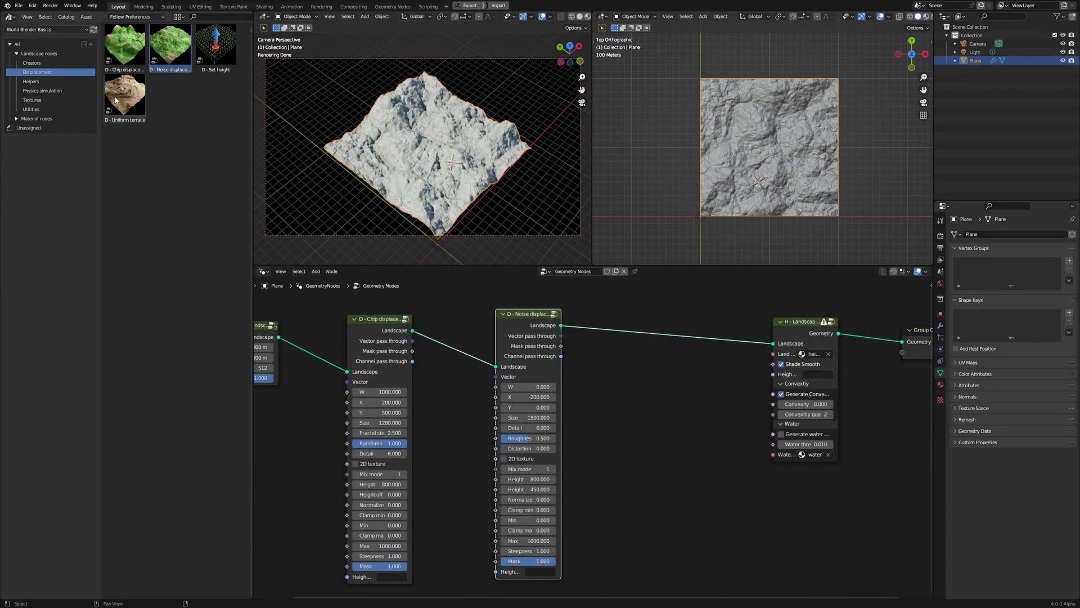
drag(124, 94, 629, 337)
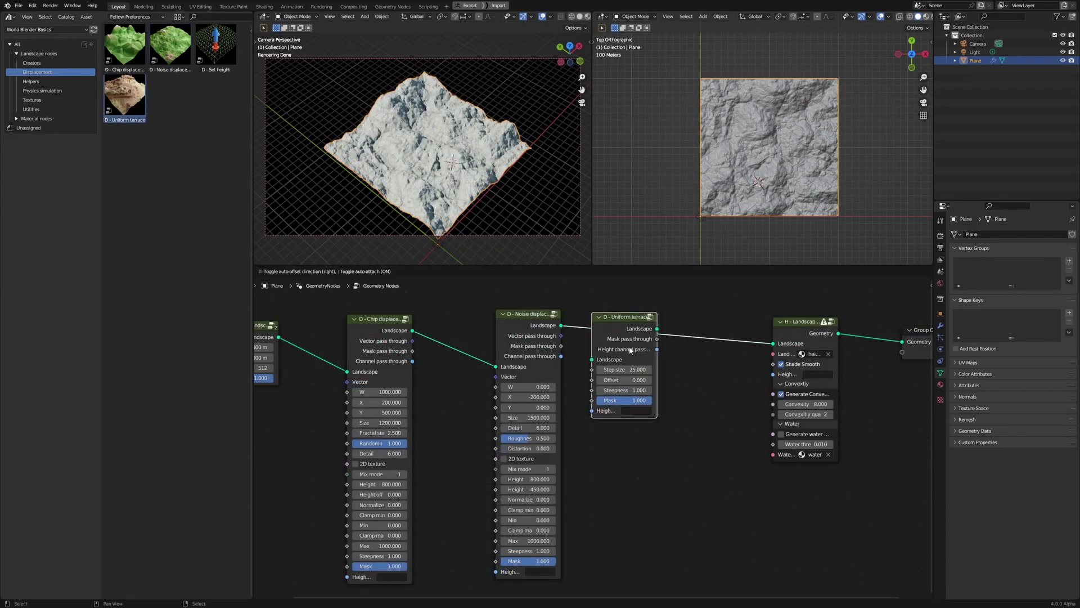
scroll(675, 426, up, 2)
scroll(673, 429, up, 2)
double_click(622, 381)
text(150)
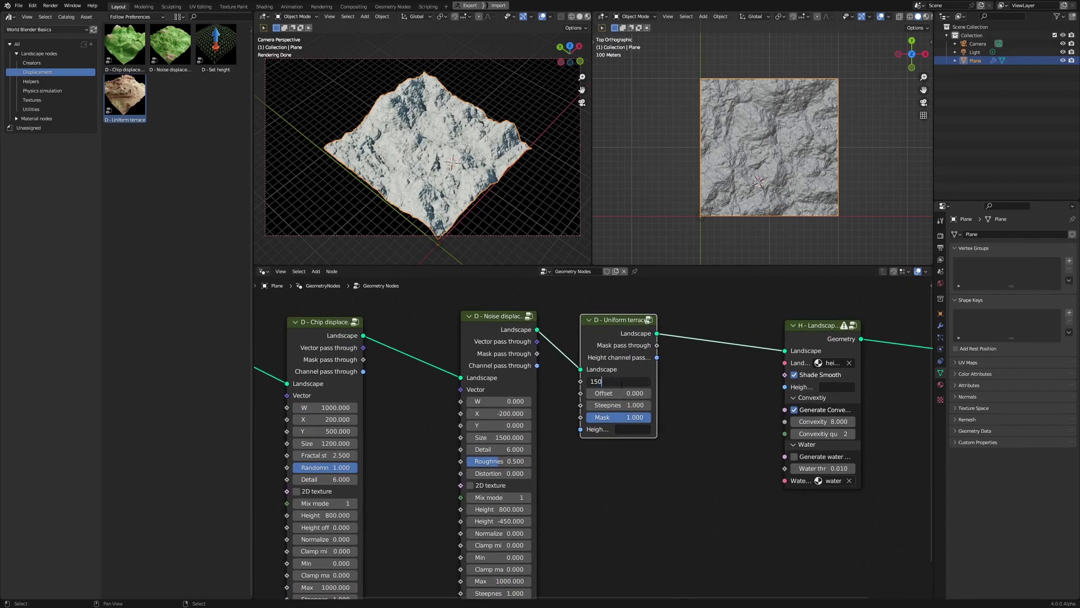
Confirm terrace Step 150, view the terrain top-down in Solid shading, and frame the node tree
key(Return)
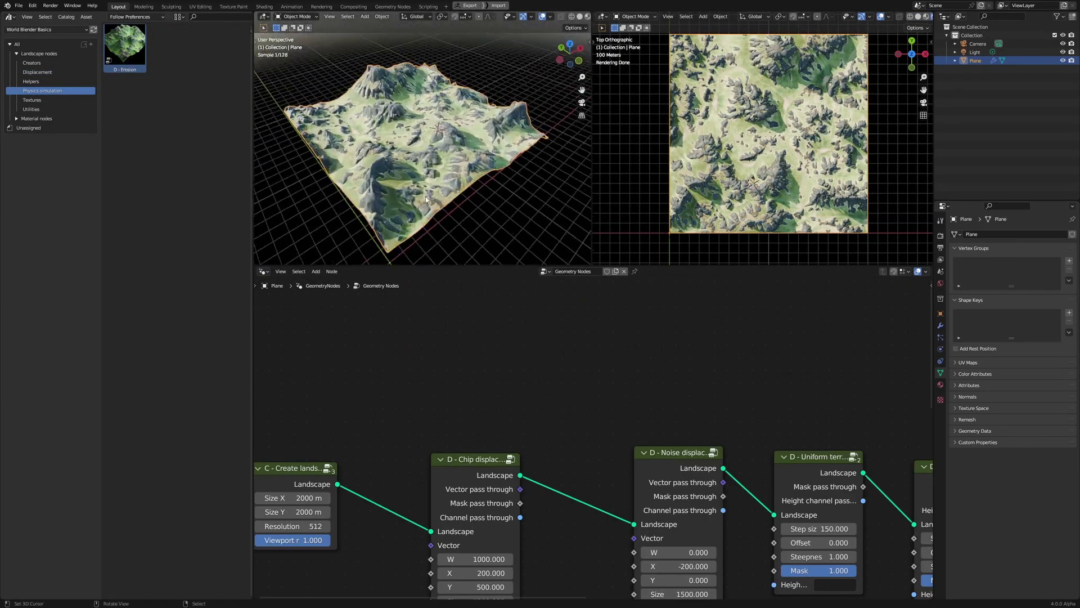
middle_drag(426, 200, 499, 211)
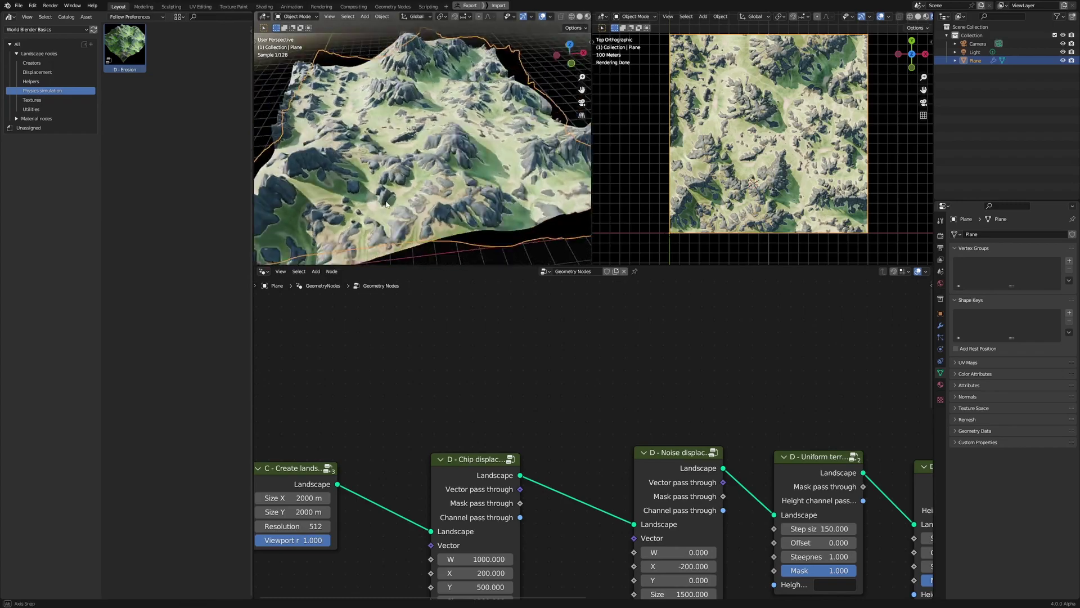
key(z)
key(z)
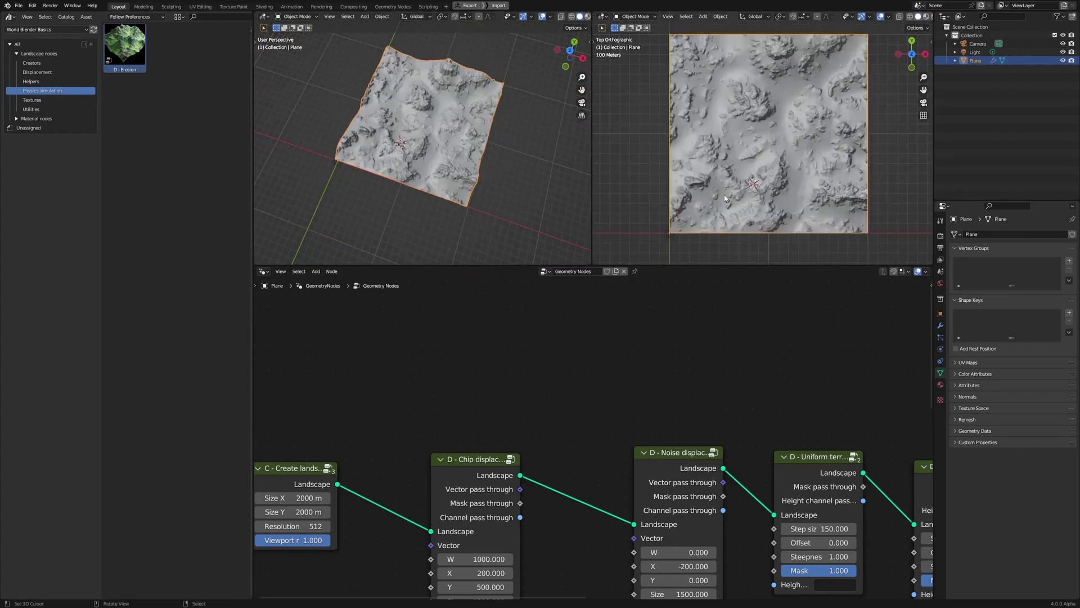
key(Home)
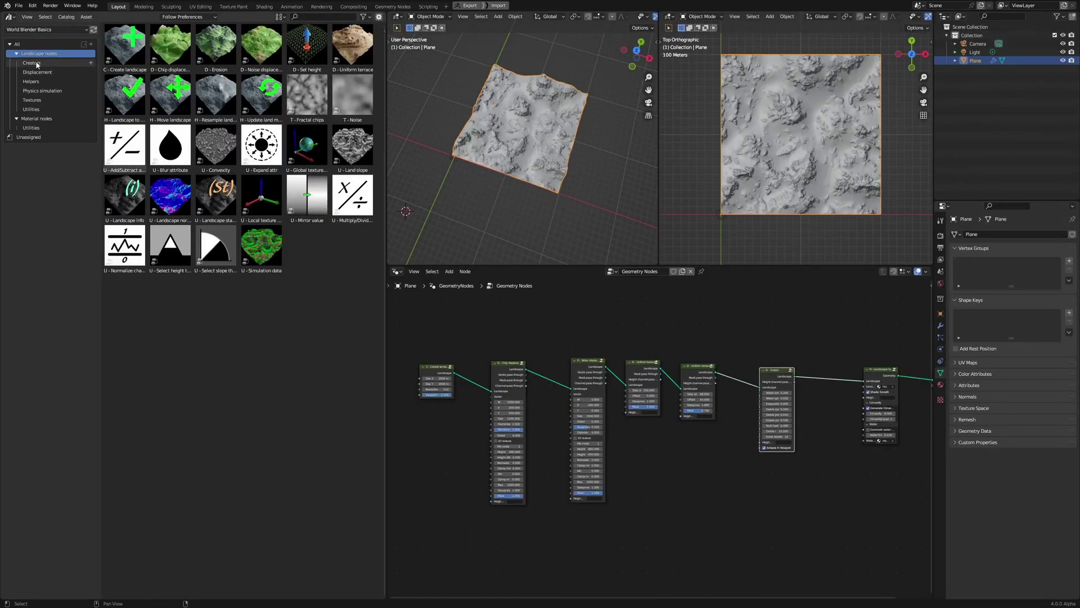
Browse the Creators, Displacement, Helpers, Textures, Utilities and Material nodes catalogs
click(39, 63)
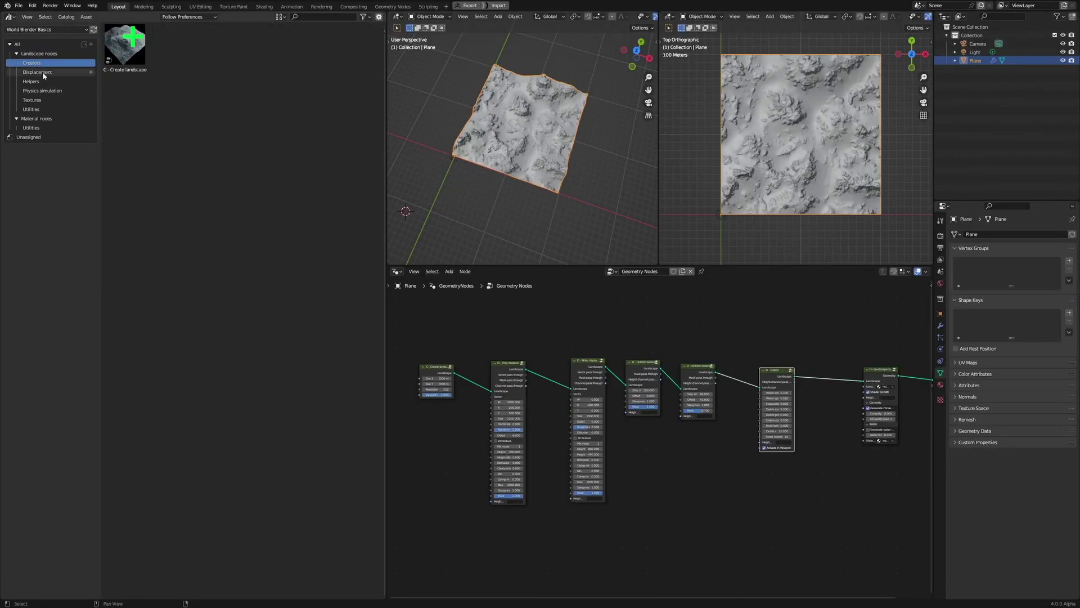
click(42, 72)
click(36, 82)
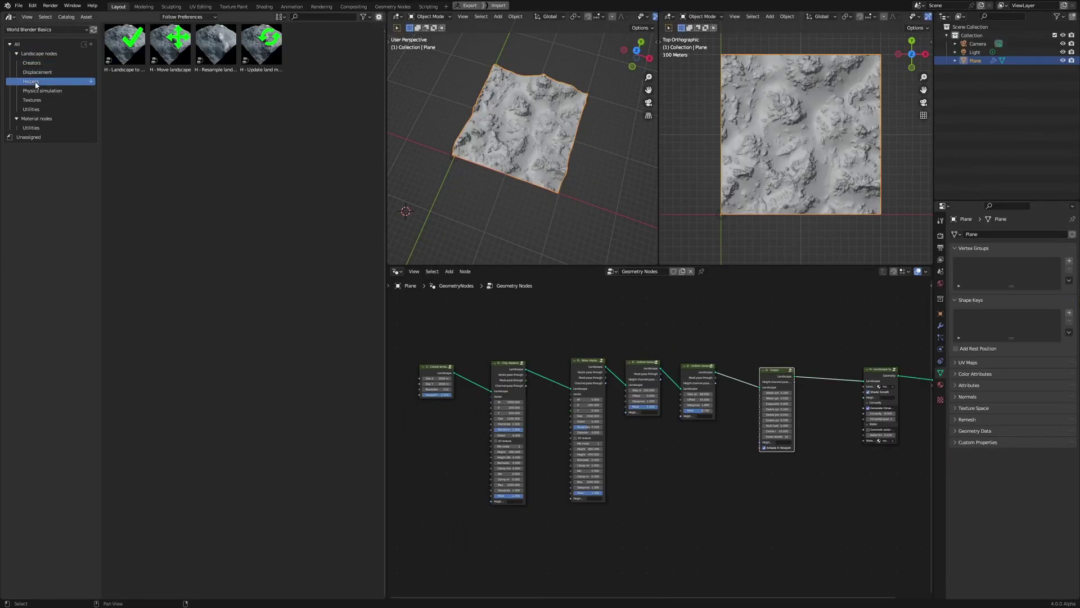
click(34, 101)
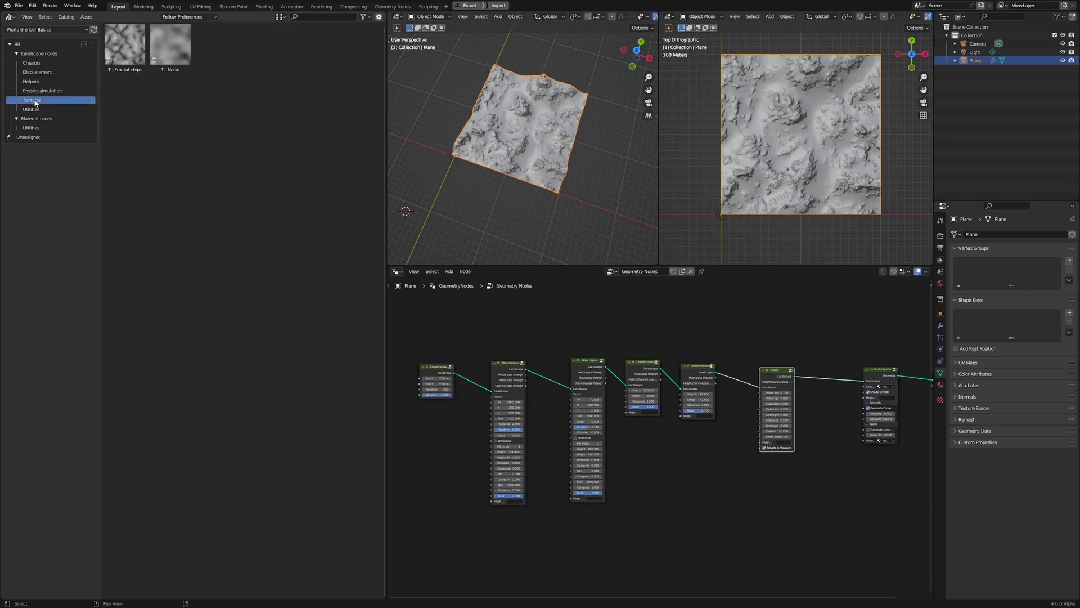
click(37, 109)
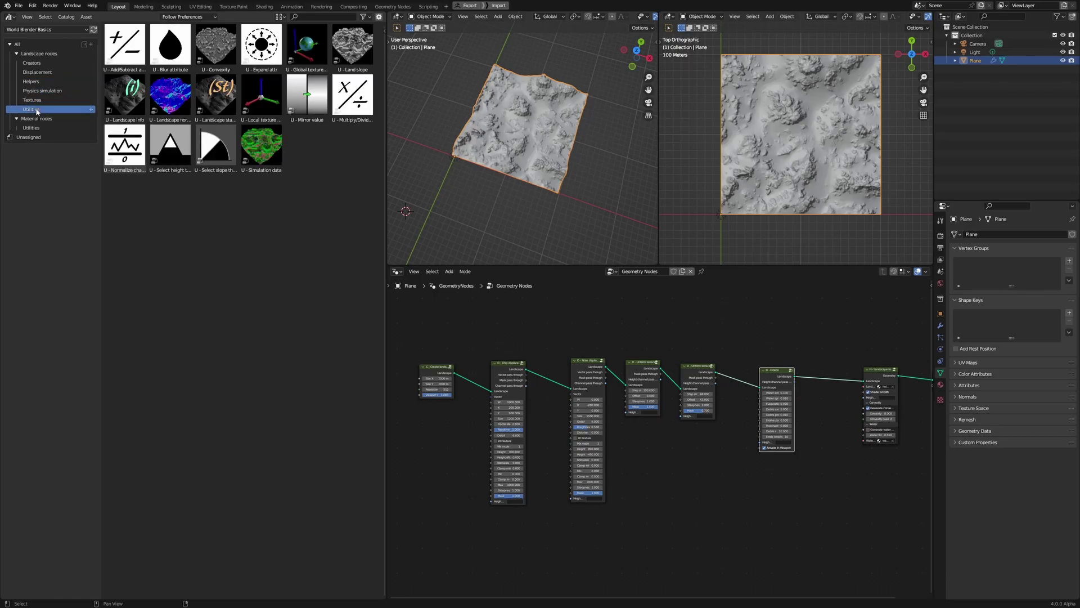
click(38, 119)
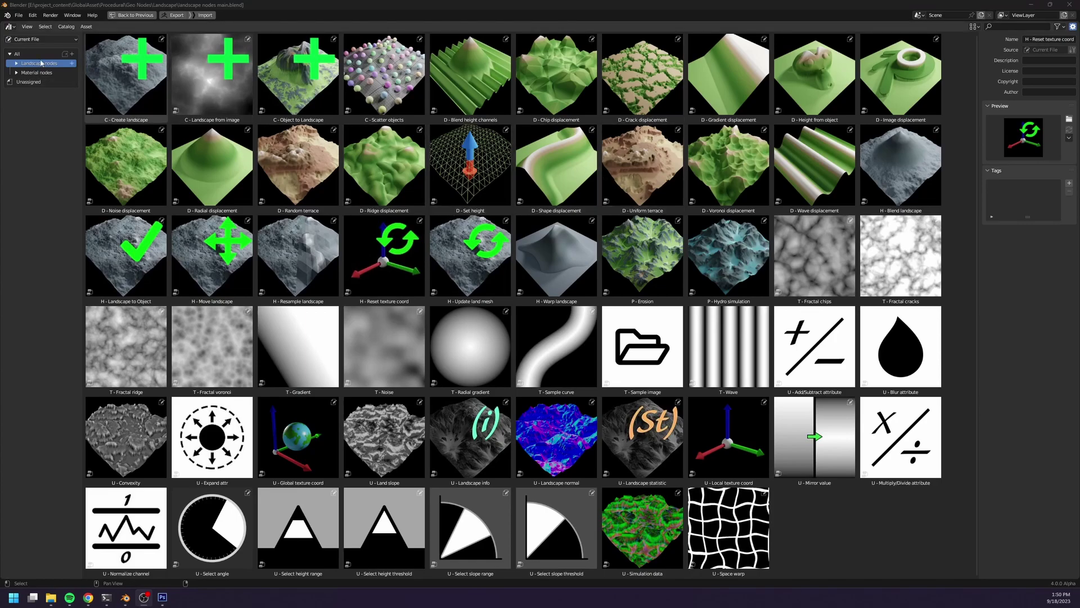
Step through the Creators, Displacement, Helpers, Physics simulation and Textures catalogs
click(17, 62)
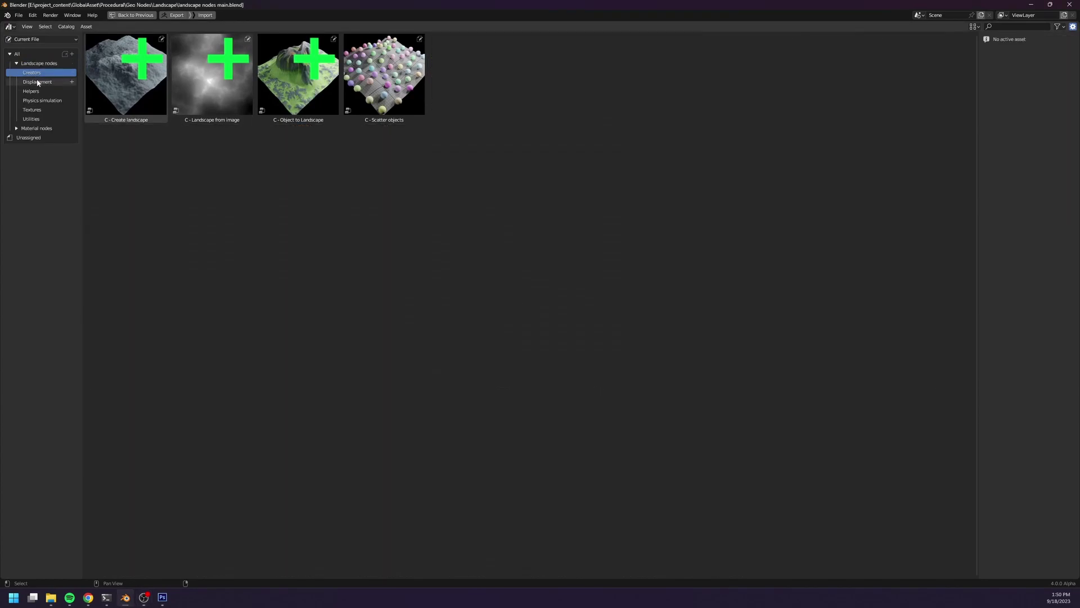
click(37, 82)
click(38, 91)
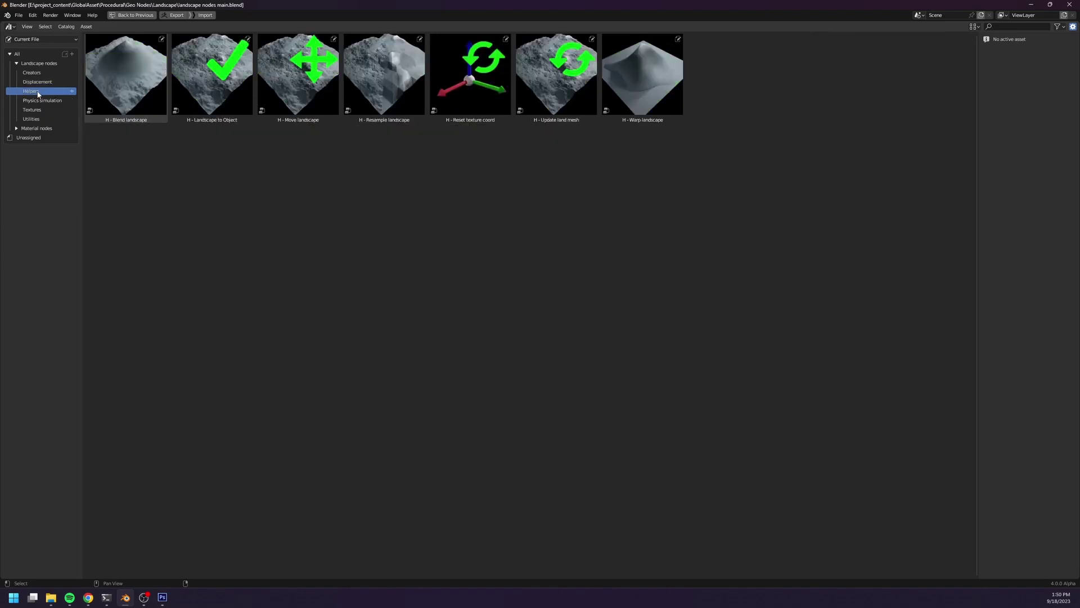
click(37, 100)
click(33, 110)
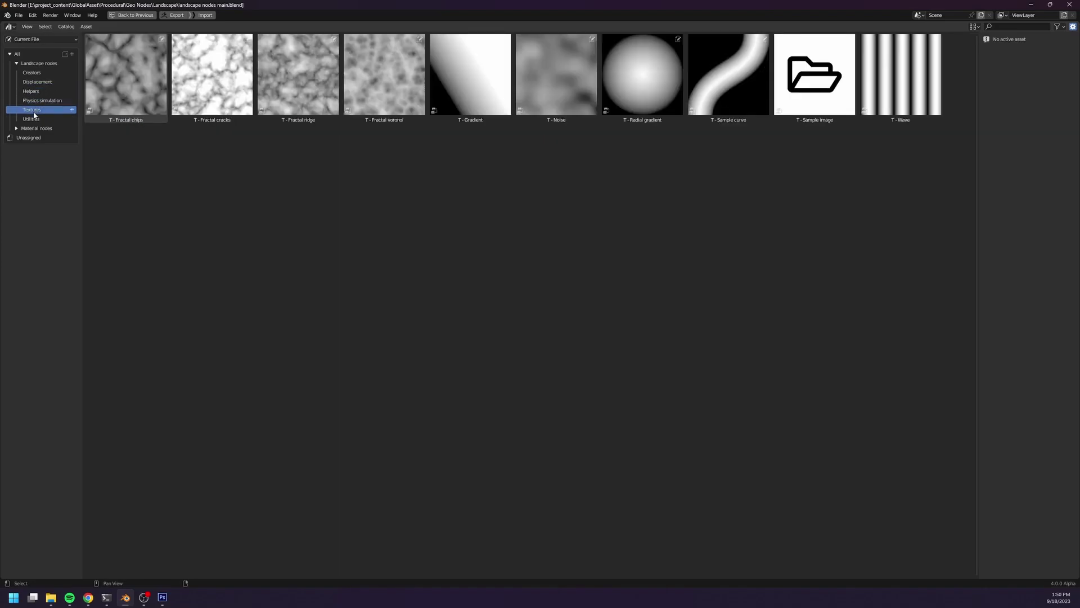
Show Material nodes and its Colors, Shaders and Textures sub-catalogs
click(27, 129)
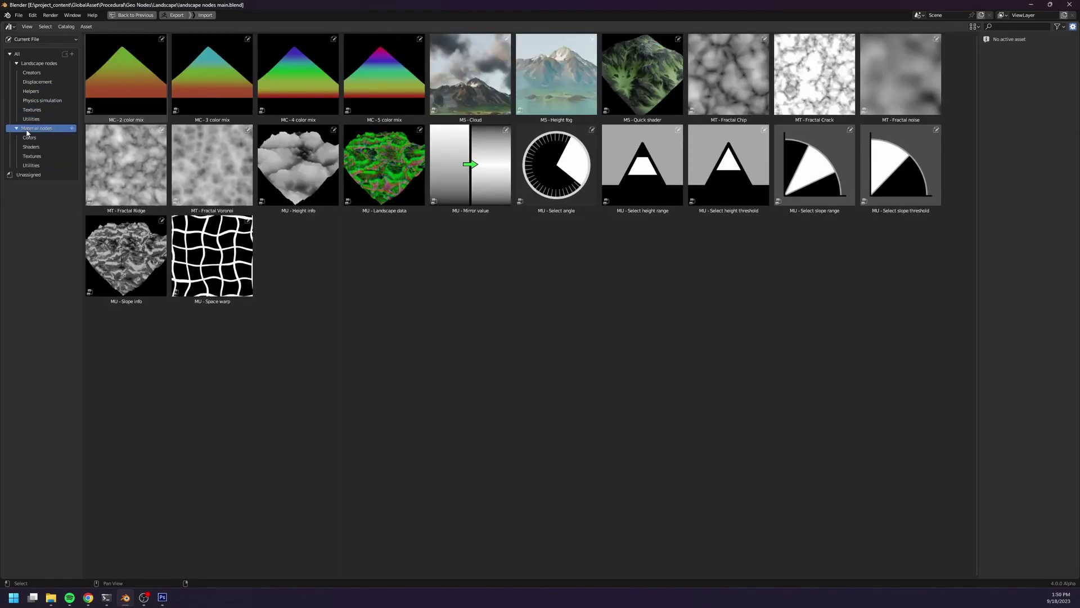
click(28, 138)
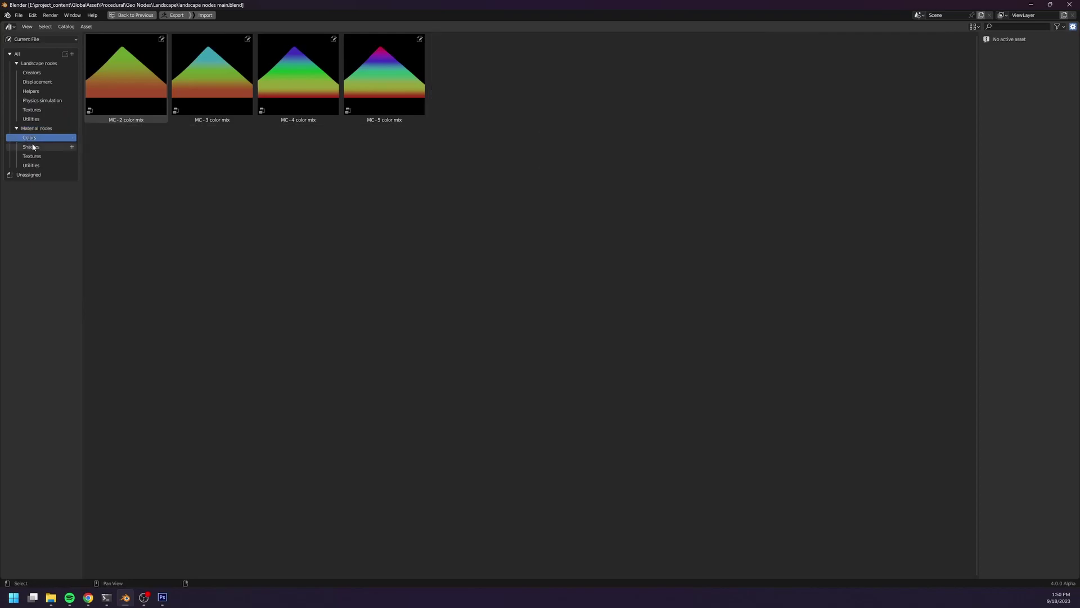
click(36, 148)
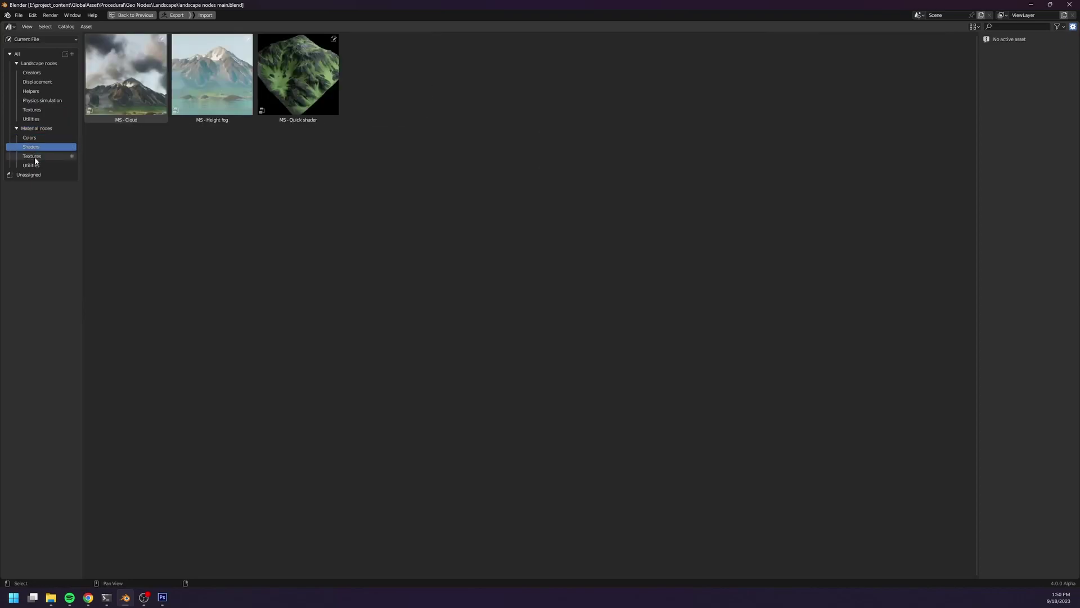
click(35, 157)
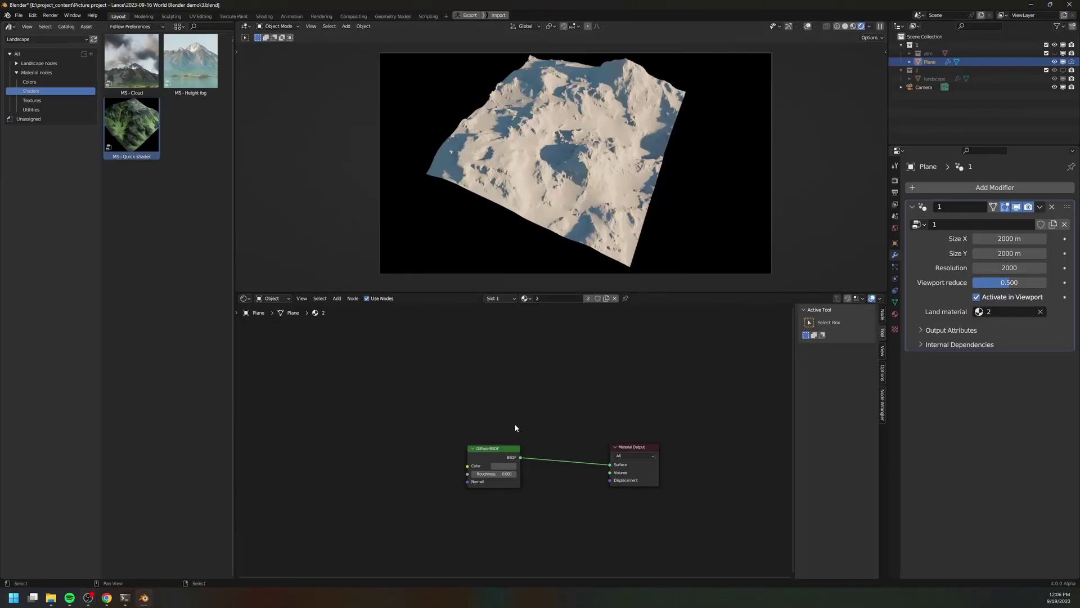
Add the MS - Quick shader node, link it to Material Output Surface, and tidy the nodes
drag(126, 127, 405, 489)
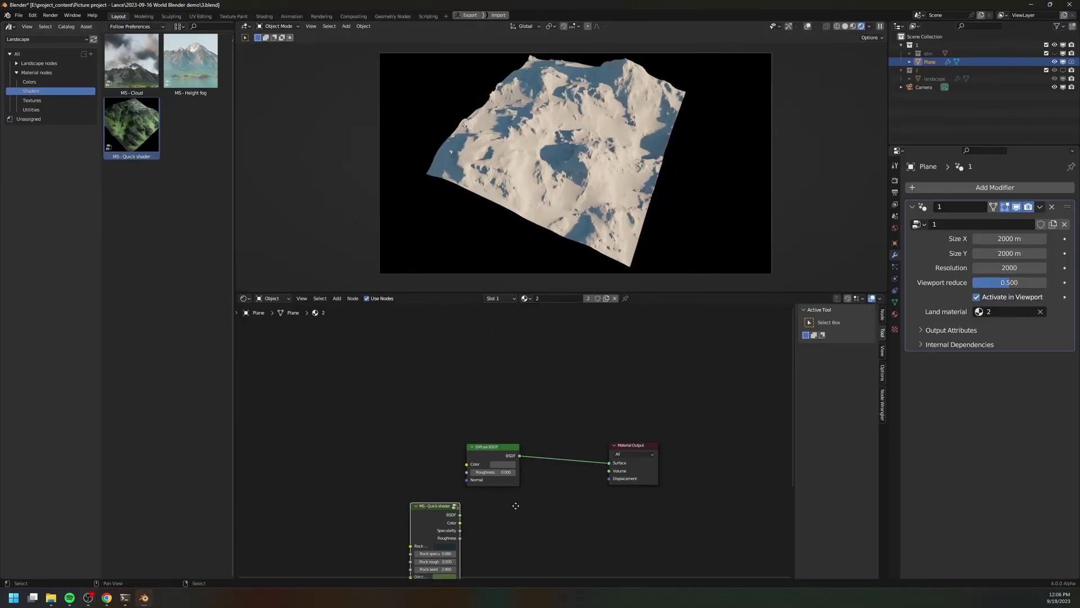
drag(466, 456, 615, 407)
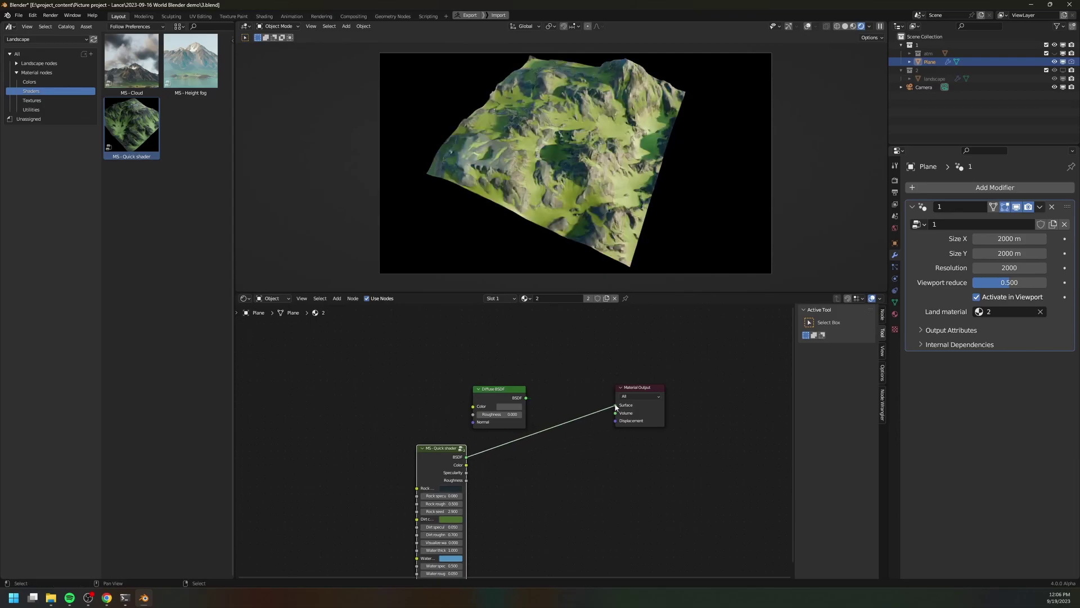
drag(519, 400, 400, 377)
mouse_move(431, 456)
mouse_down()
mouse_move(510, 369)
mouse_move(545, 363)
mouse_up()
Darken and desaturate the Quick shader's Rock color toward orange-brown
click(530, 399)
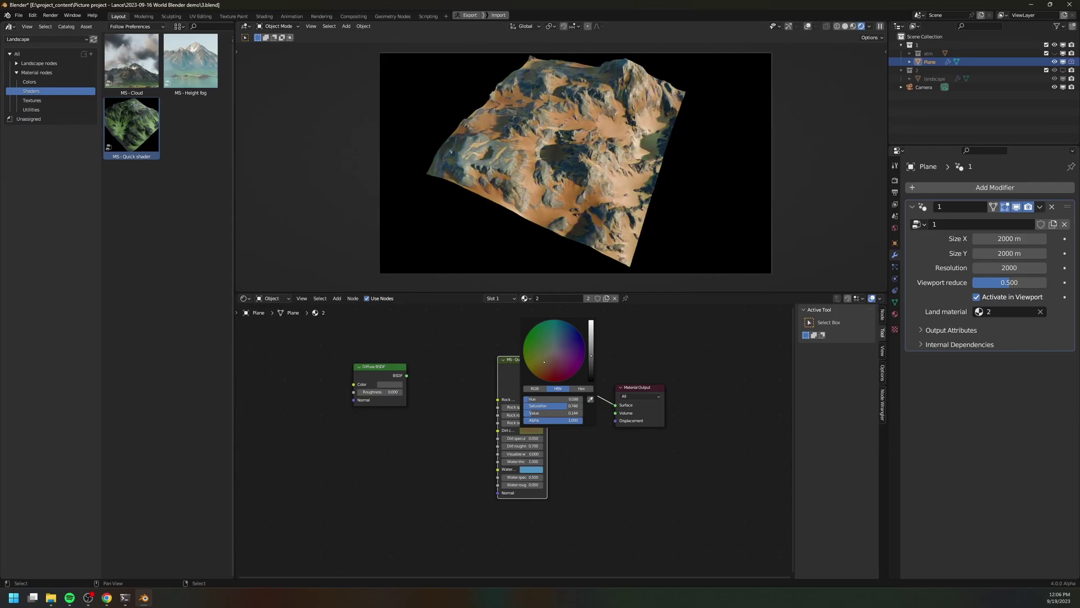
click(532, 400)
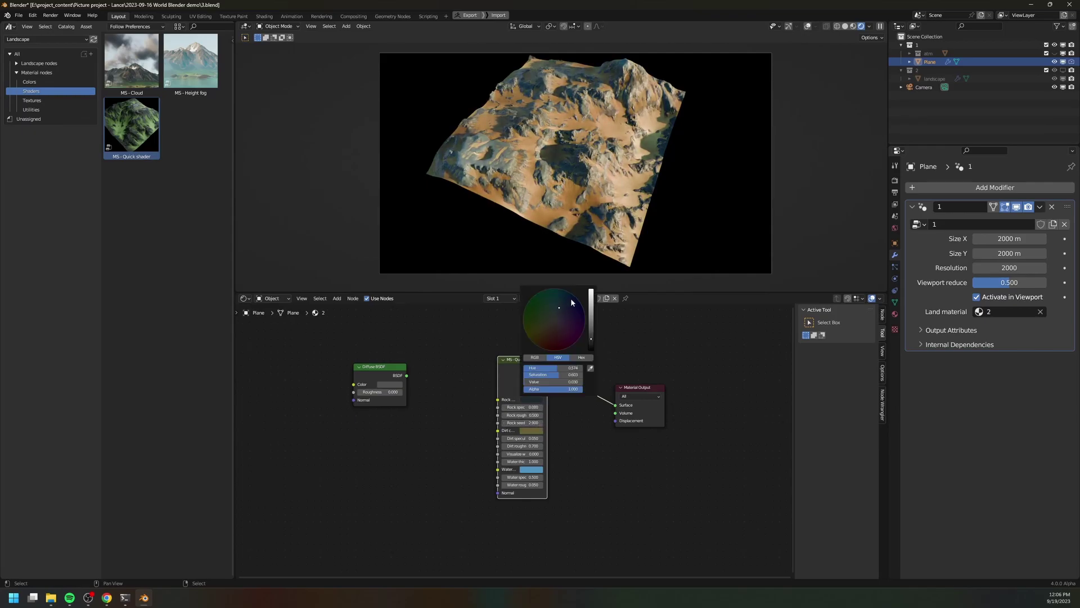
drag(548, 327, 547, 332)
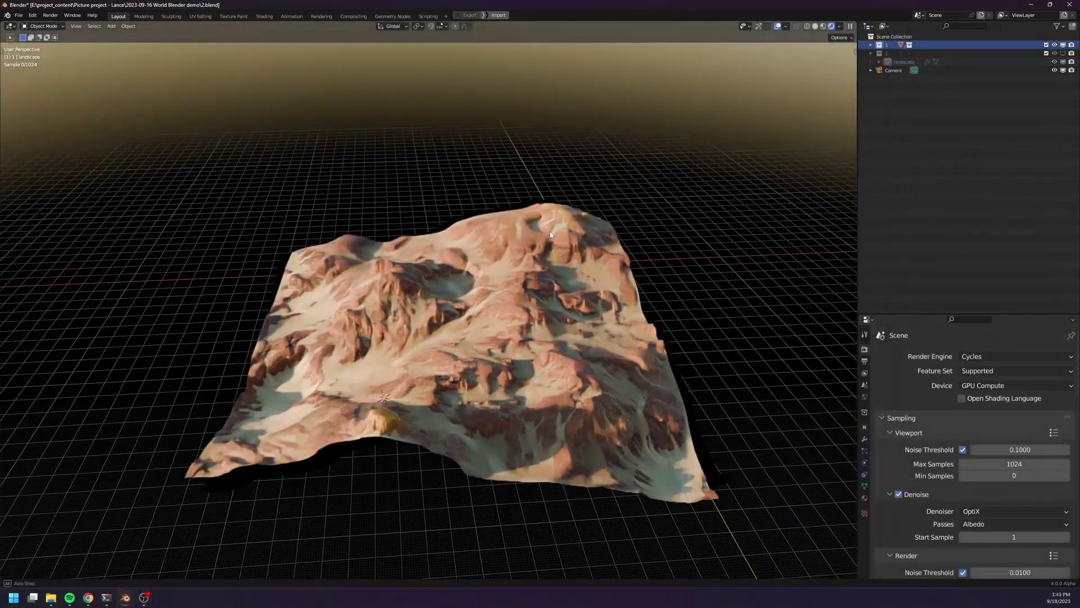
Insert Chip and Noise displacement nodes into the landscape chain
middle_drag(549, 235, 550, 240)
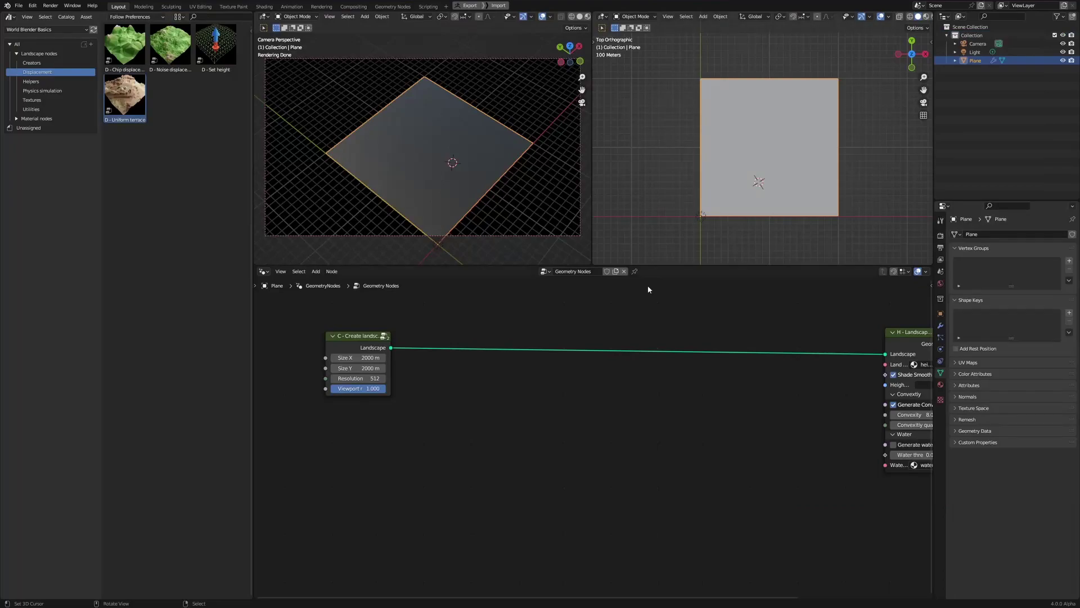
drag(125, 46, 492, 338)
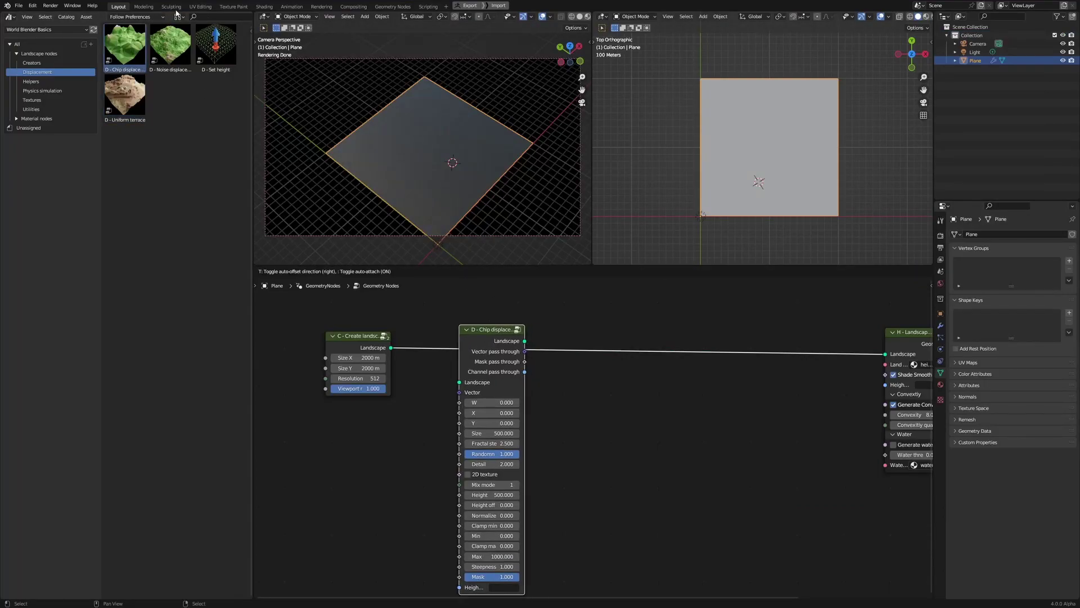
drag(170, 46, 667, 360)
Set Chip displacement Size 1200, Detail 6, Height 800, W 1000 and X 200
click(493, 433)
text(1200)
key(Return)
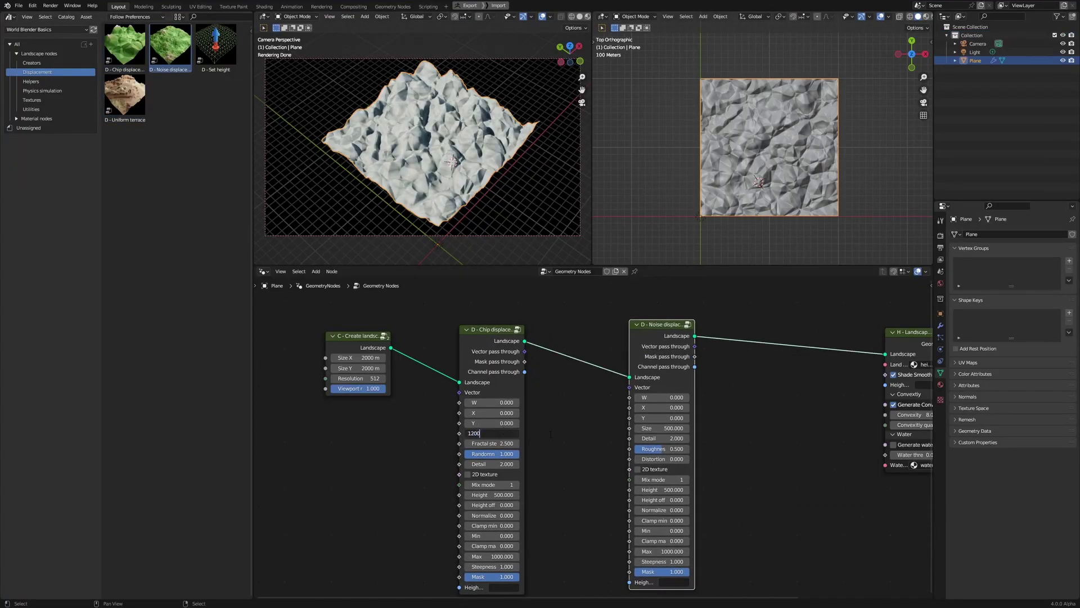
text(6)
key(Return)
double_click(489, 495)
text(800)
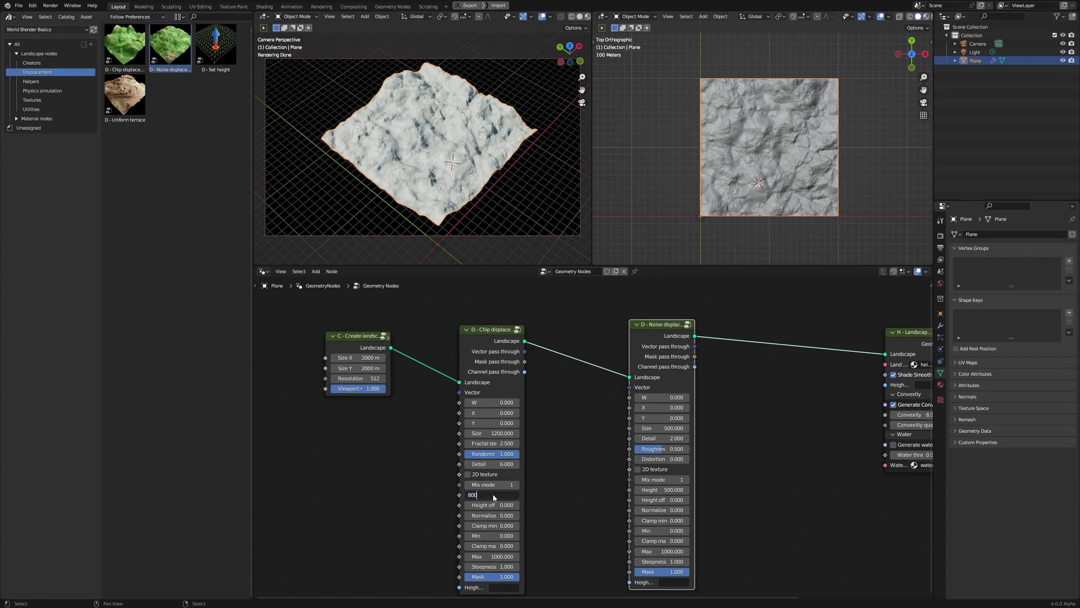
key(Return)
double_click(490, 402)
text(1000)
key(Return)
double_click(490, 412)
key(Return)
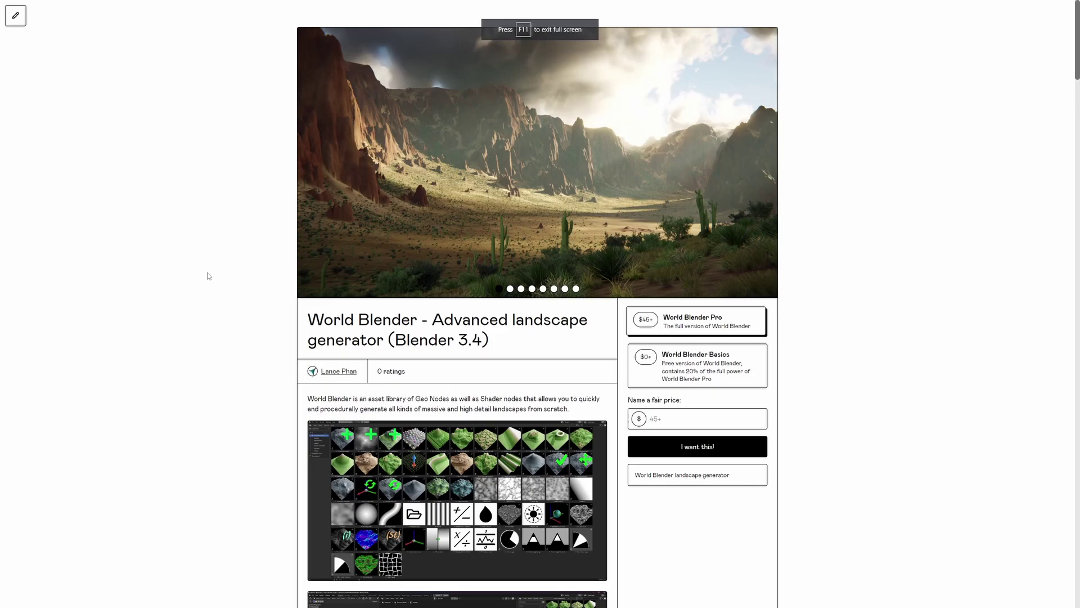
scroll(208, 276, down, 2)
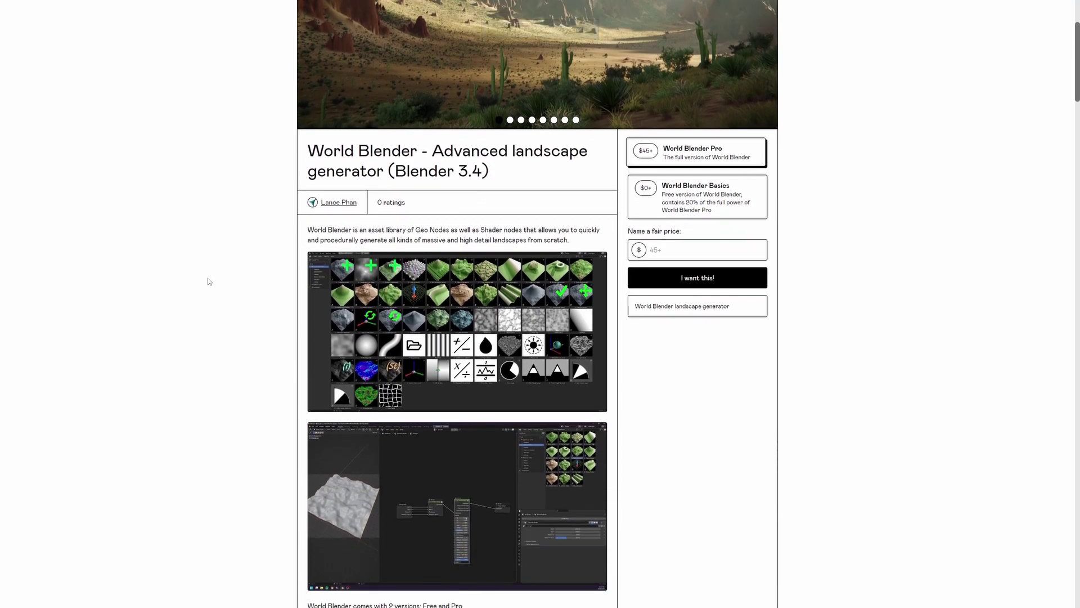
scroll(209, 284, down, 1)
scroll(209, 284, down, 1)
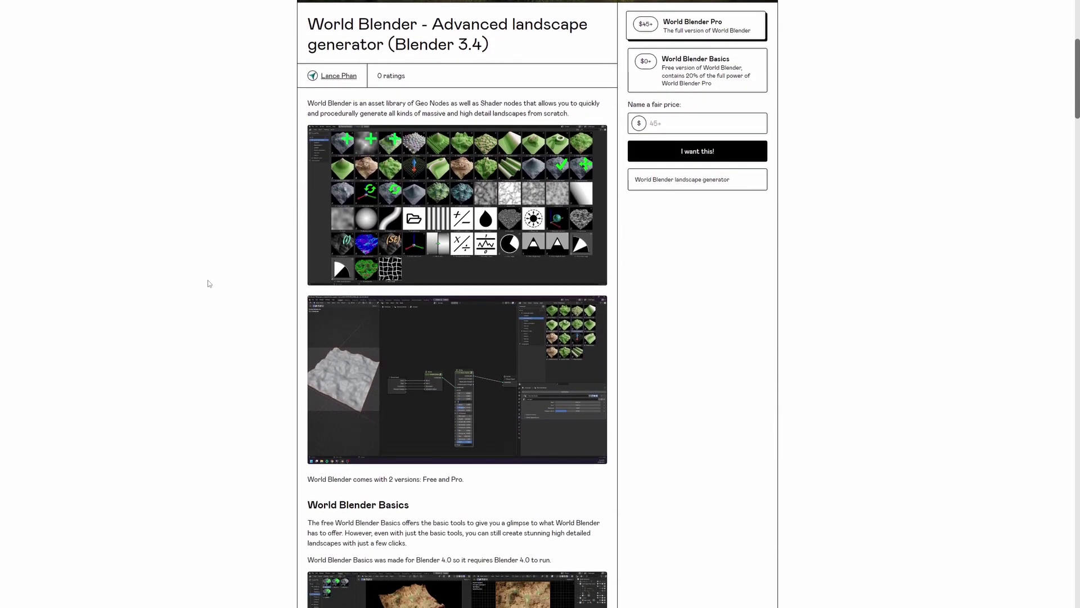
scroll(208, 284, down, 2)
scroll(208, 283, down, 1)
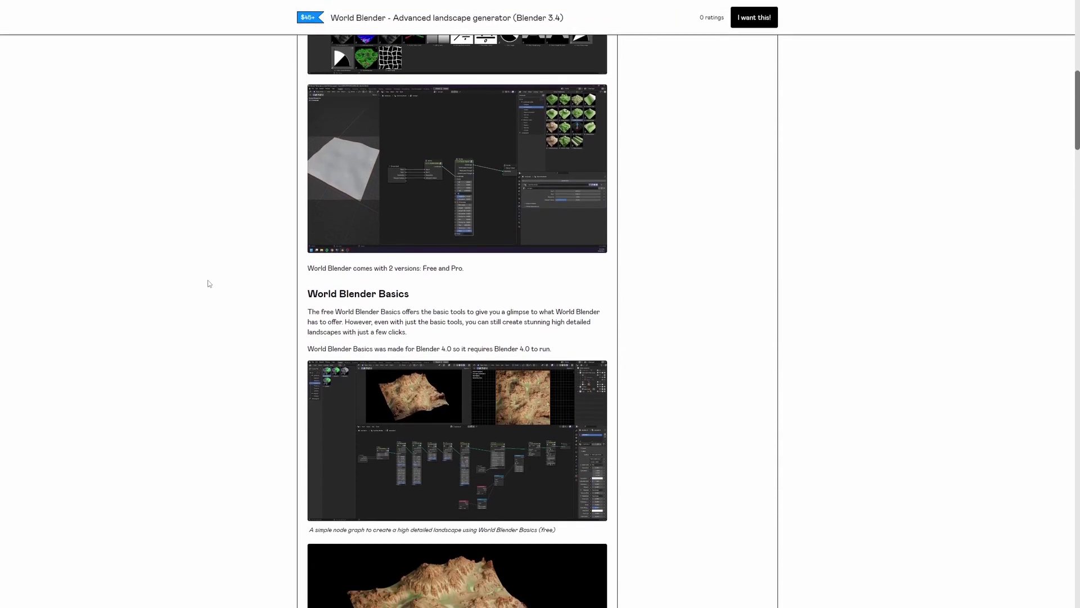
scroll(208, 284, down, 2)
scroll(208, 284, down, 1)
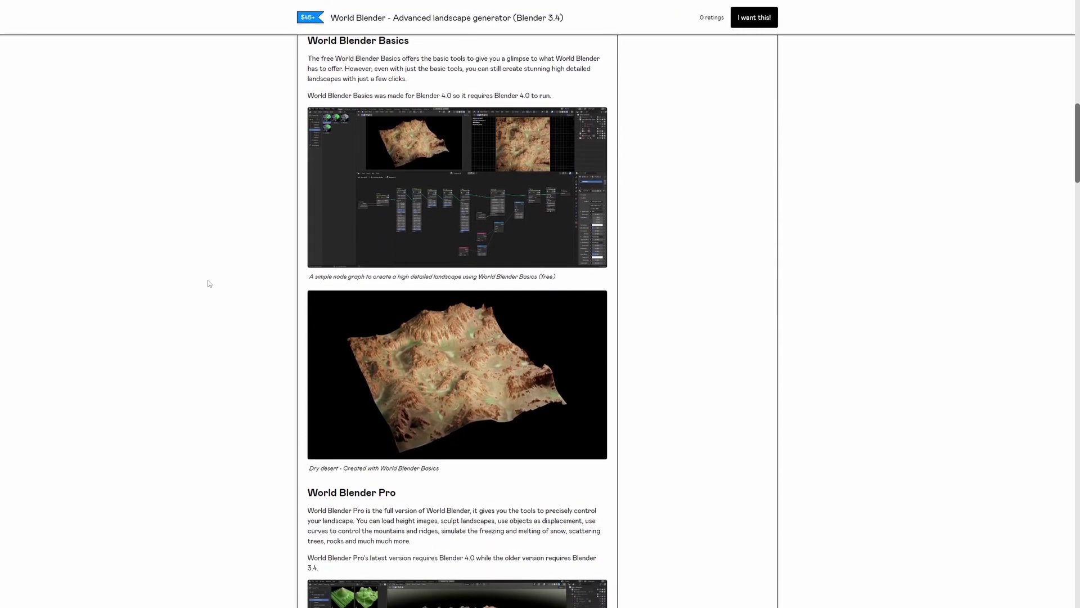
scroll(208, 284, down, 2)
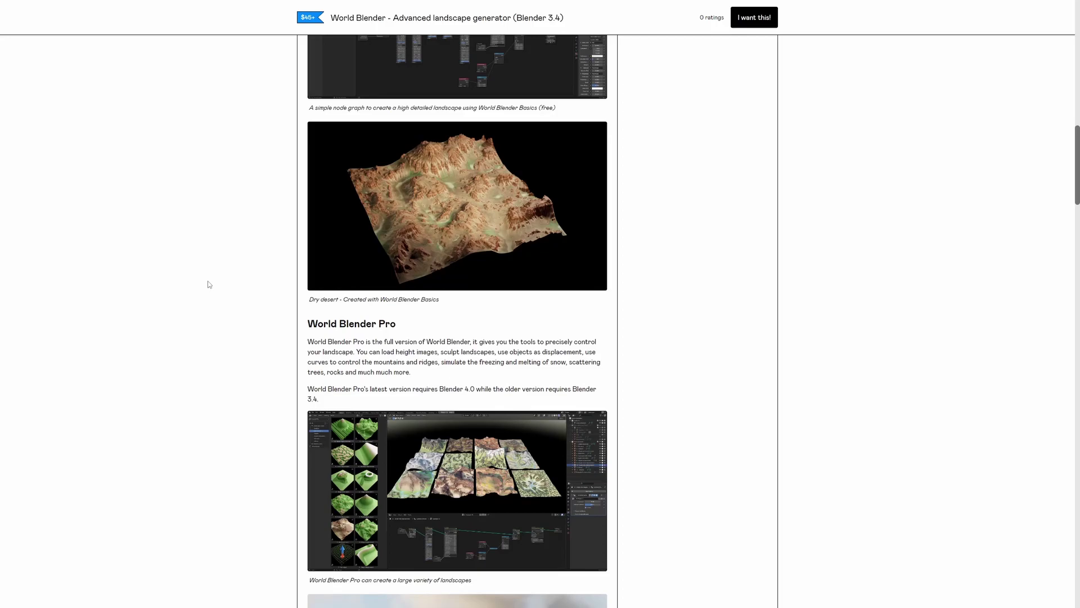
scroll(209, 284, down, 2)
scroll(210, 286, down, 1)
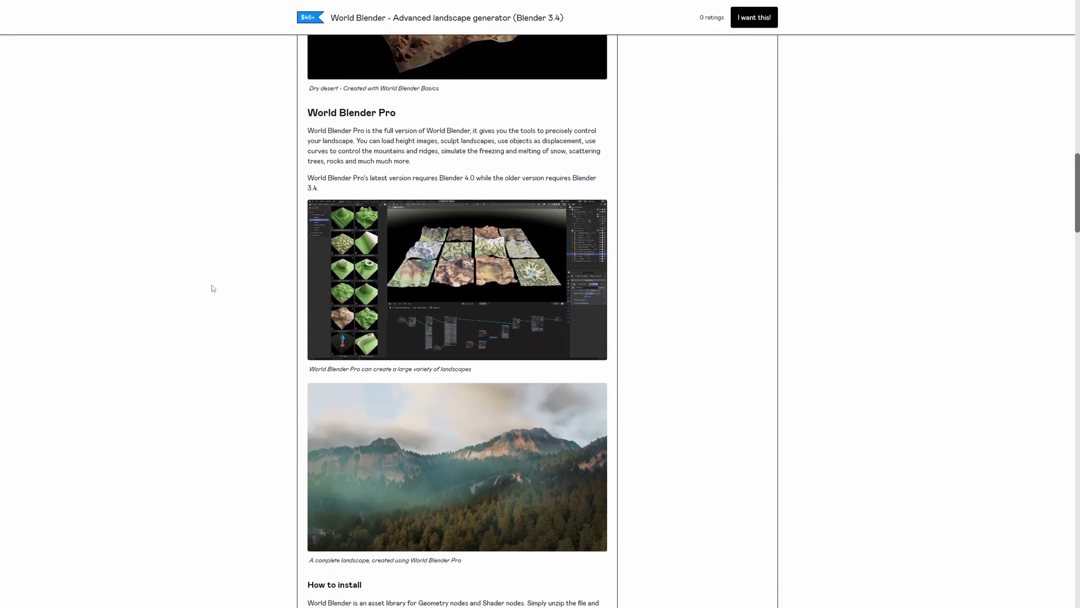
scroll(211, 288, down, 2)
scroll(211, 290, down, 2)
scroll(213, 293, down, 1)
scroll(212, 291, down, 1)
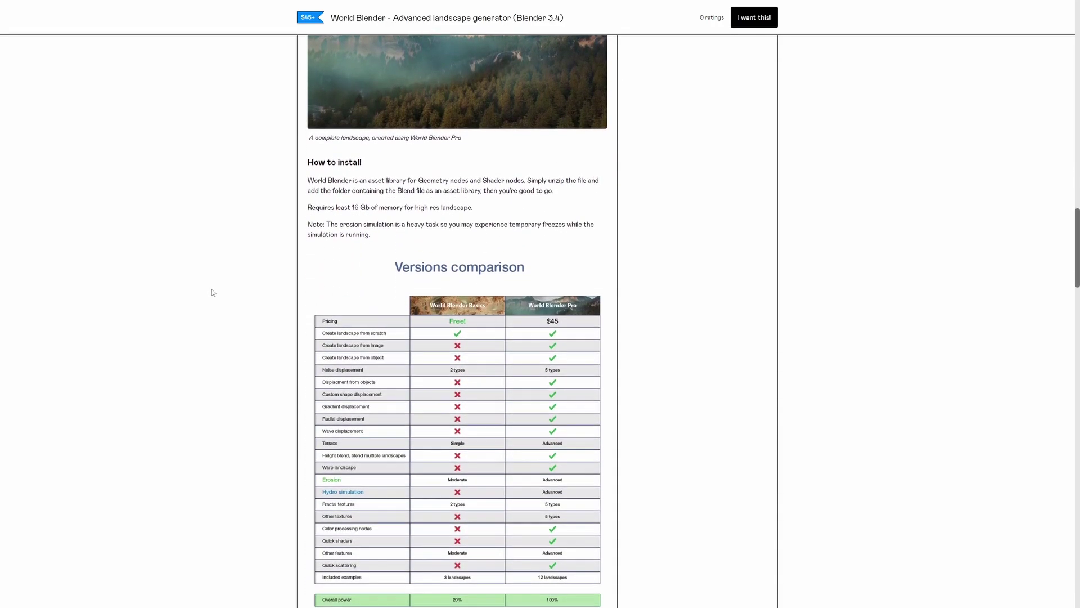
scroll(210, 291, down, 2)
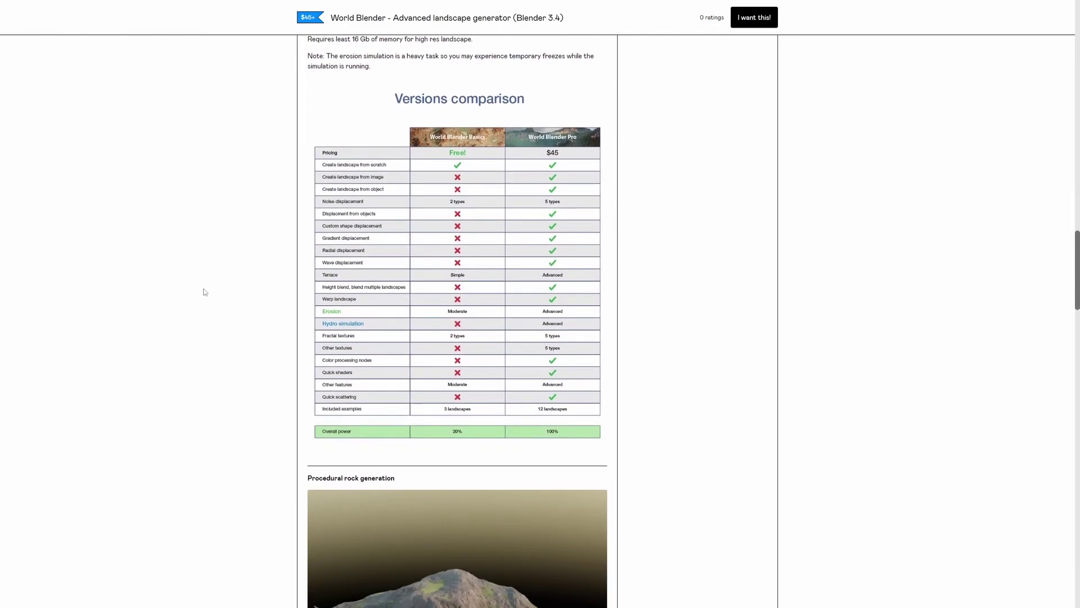
scroll(202, 291, down, 2)
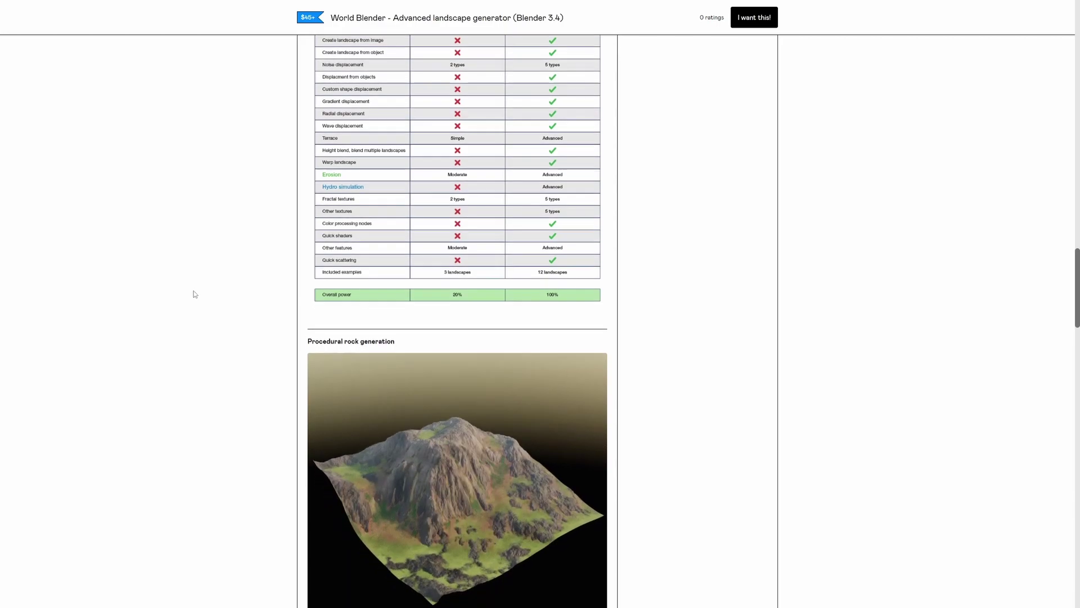
scroll(194, 295, down, 3)
scroll(195, 294, down, 2)
scroll(195, 304, down, 1)
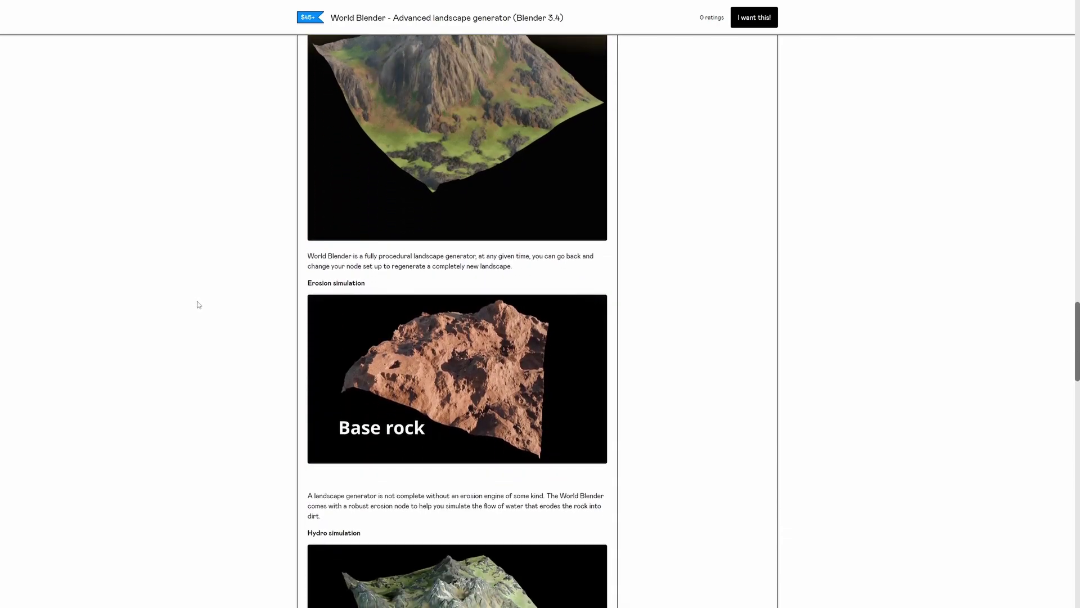
scroll(198, 304, down, 3)
scroll(198, 305, down, 2)
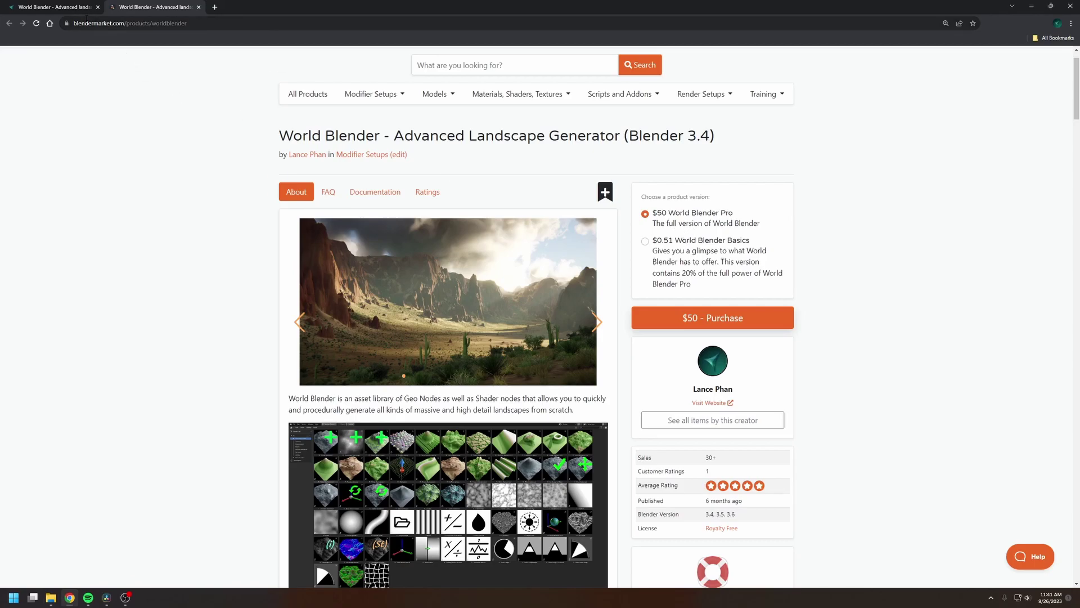
click(72, 7)
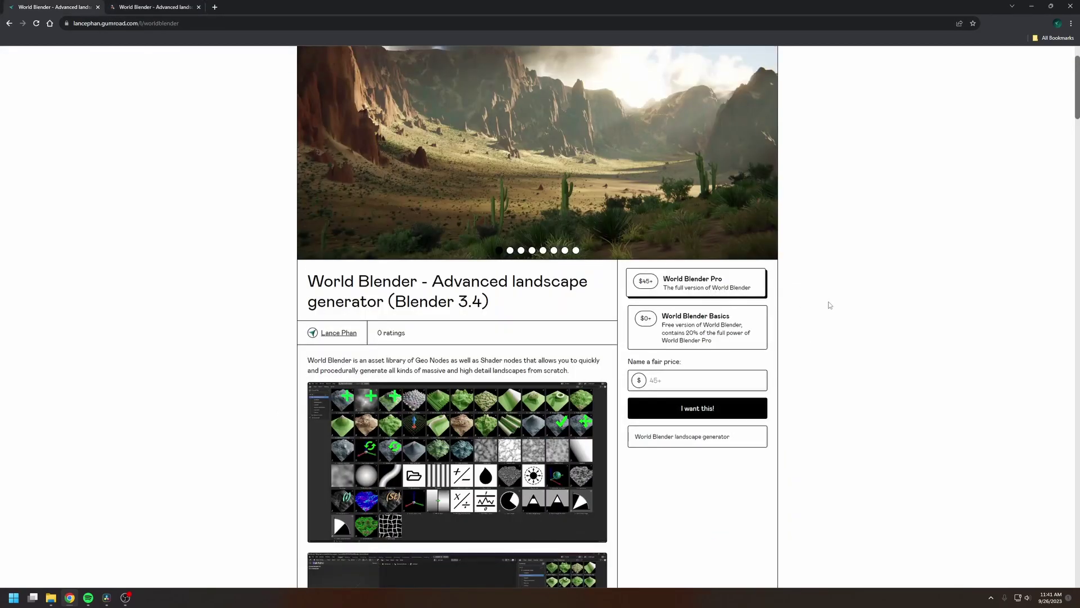
scroll(829, 305, down, 1)
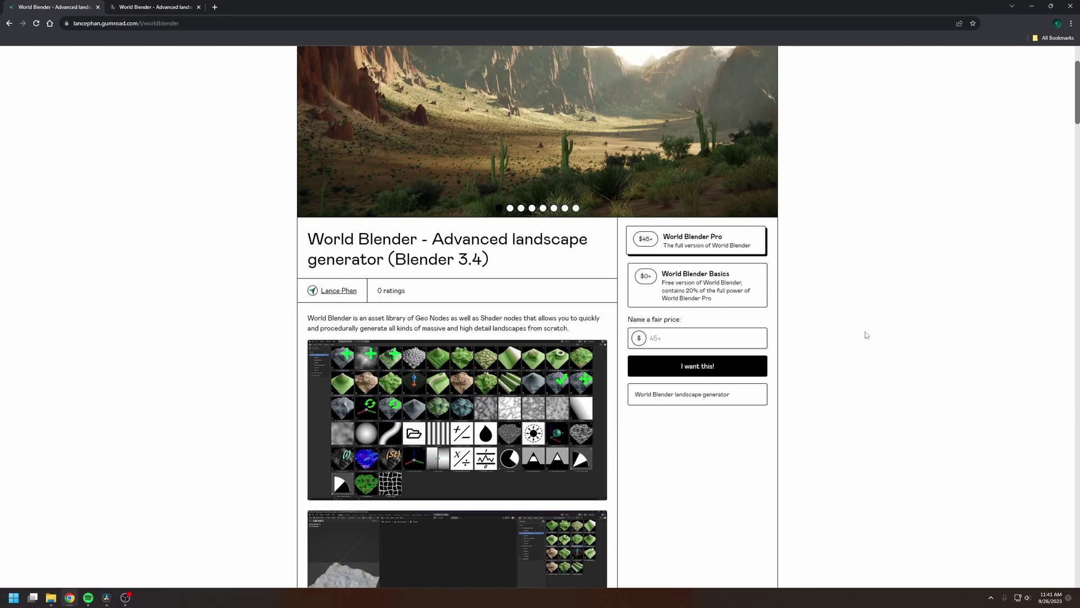
scroll(856, 333, down, 1)
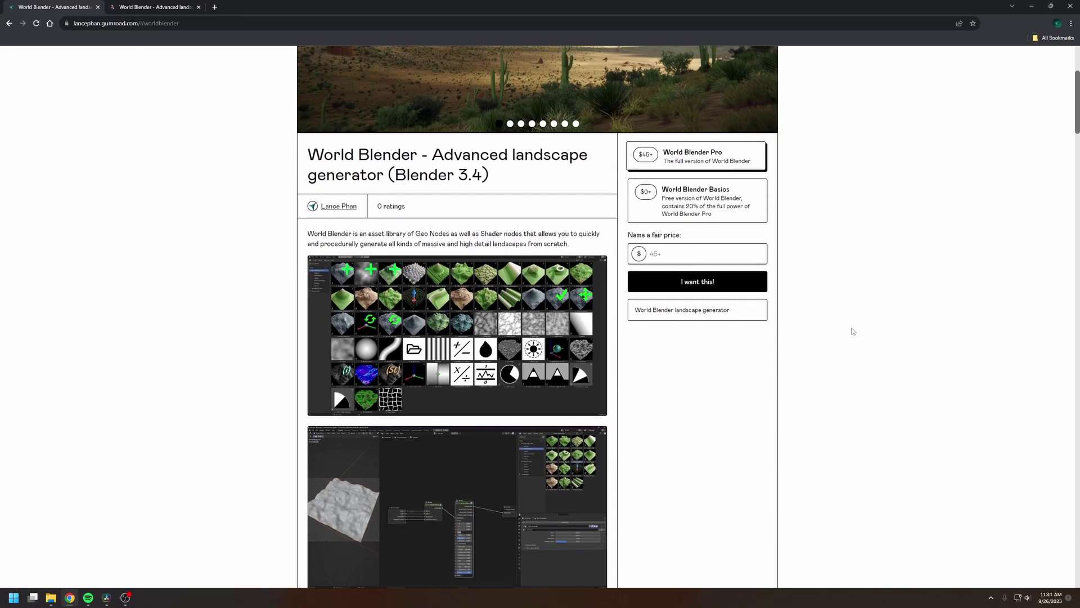